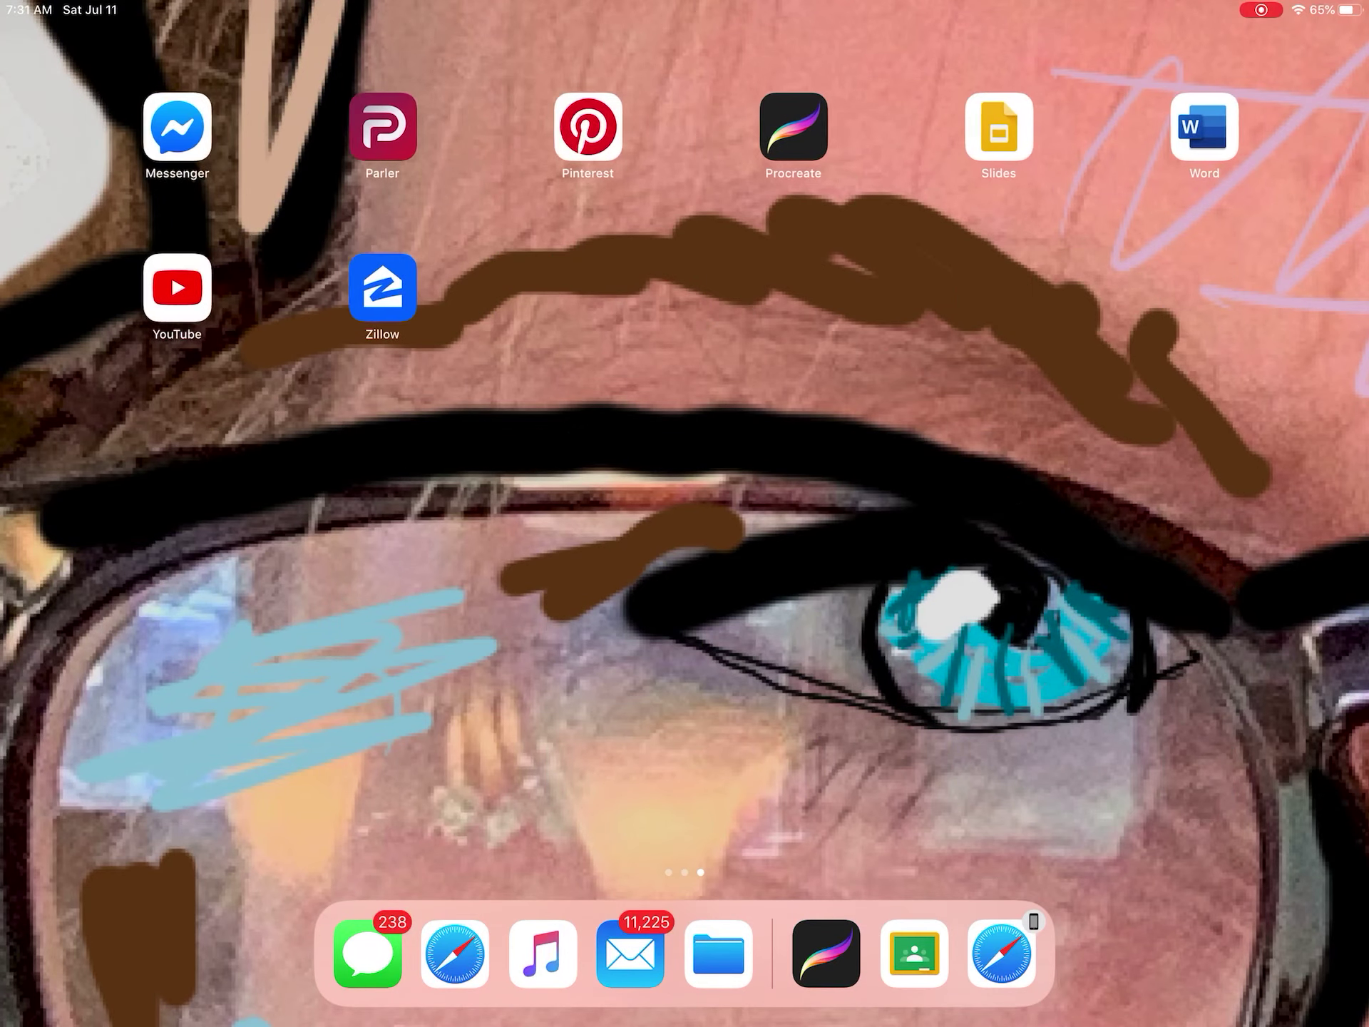
Step: Launch Procreate and bring up the new canvas size options in the gallery
{"action": "left_click", "coordinate": [787, 128]}
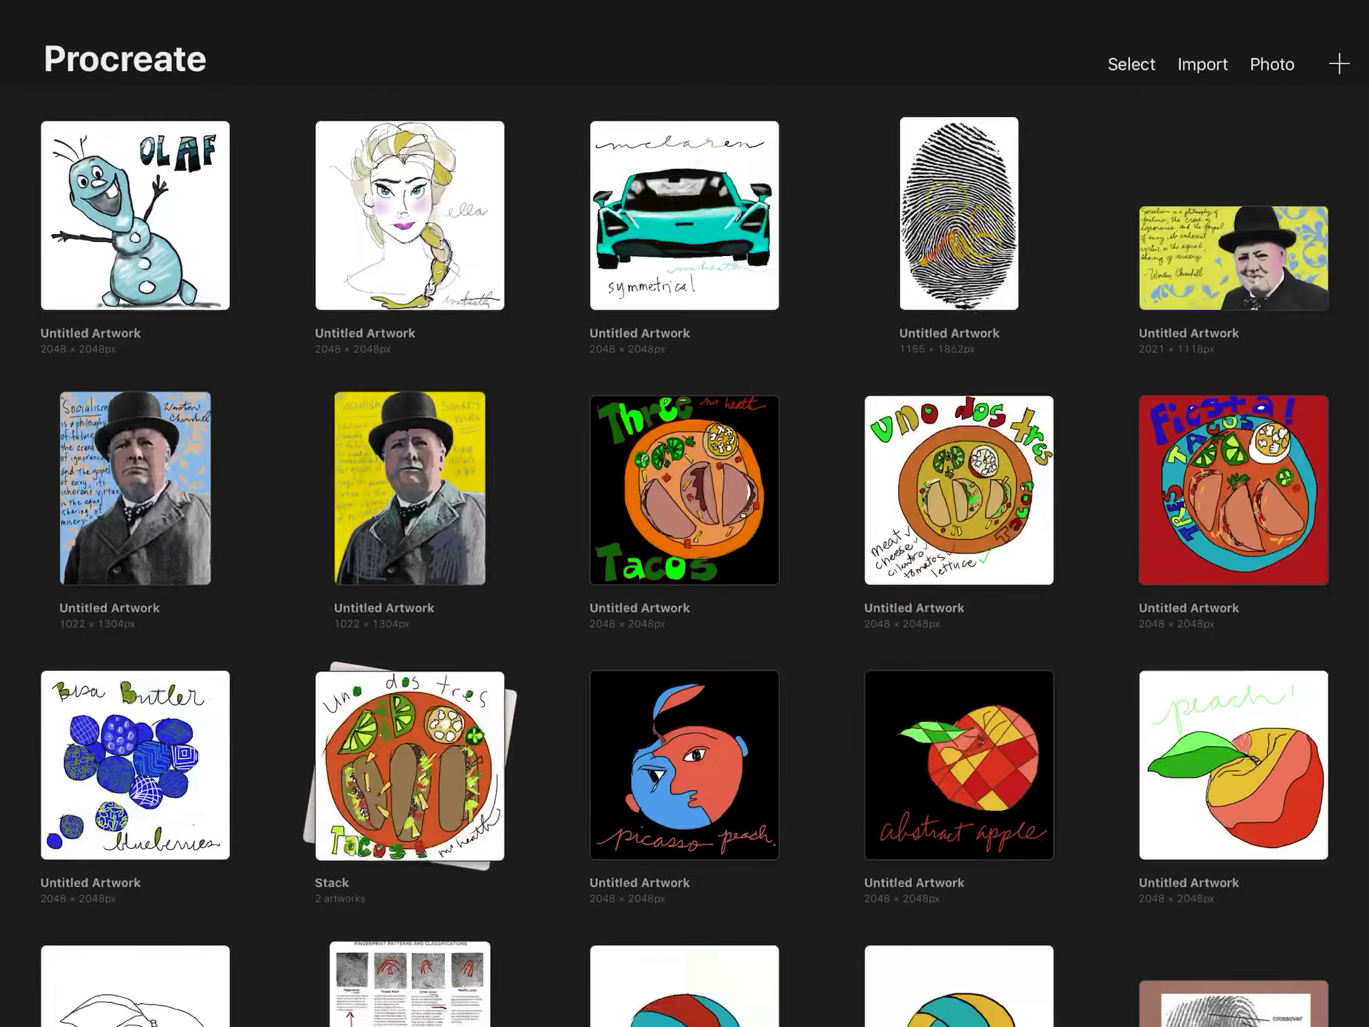
{"action": "left_click", "coordinate": [1338, 63]}
Step: Create a new blank canvas and outline the top lid band in black
{"action": "left_click", "coordinate": [1068, 241]}
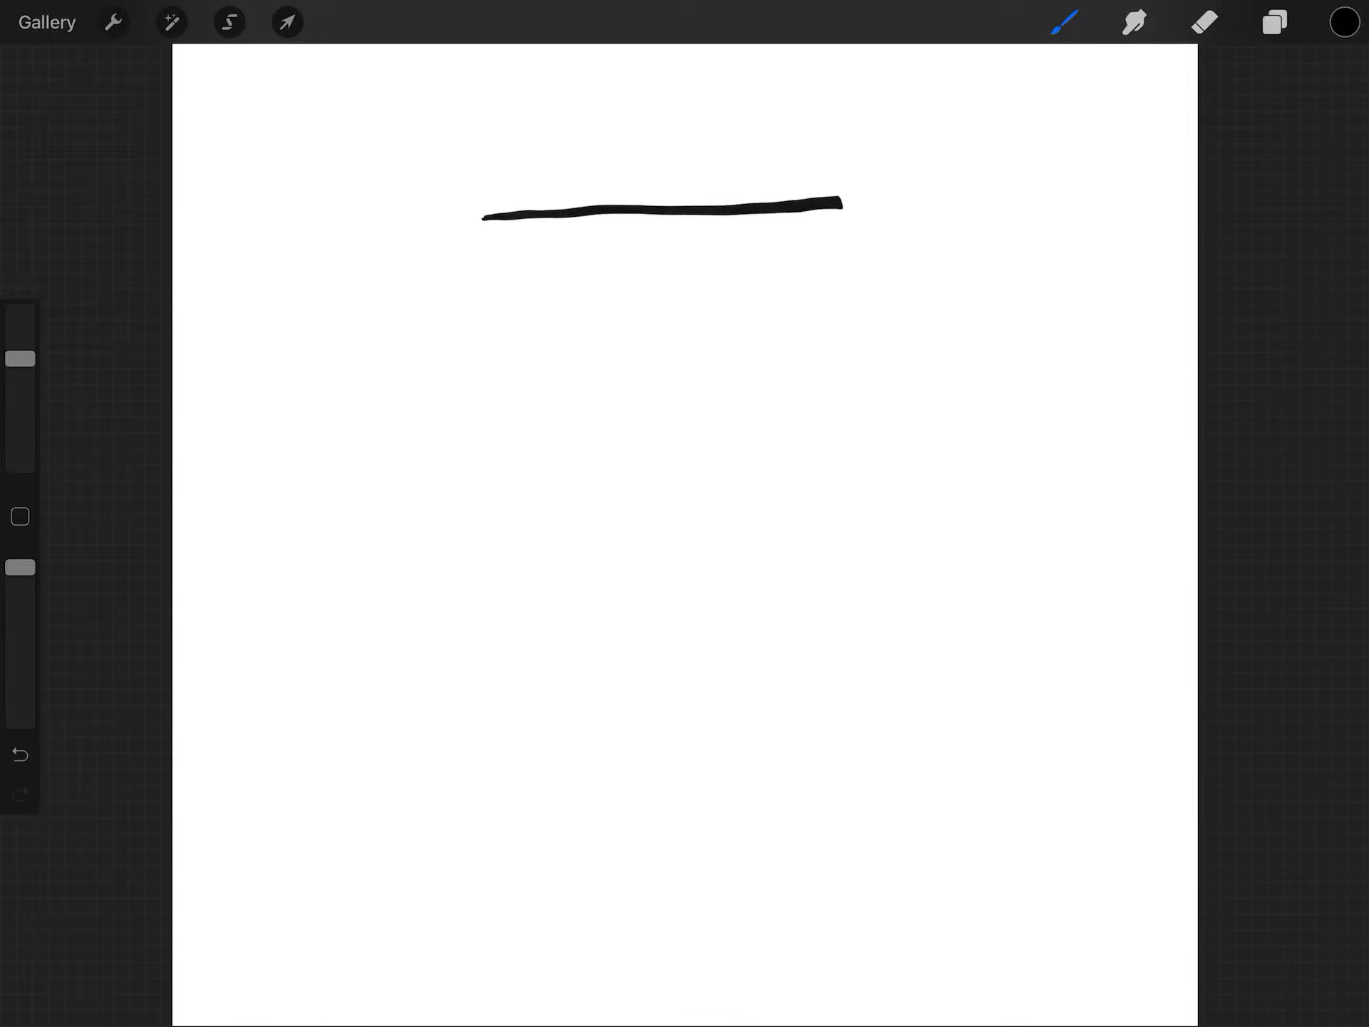
{"action": "left_click_drag", "start_coordinate": [483, 219], "coordinate": [486, 286]}
{"action": "left_click_drag", "start_coordinate": [841, 204], "coordinate": [837, 271]}
{"action": "mouse_move", "coordinate": [487, 280]}
{"action": "left_mouse_down"}
{"action": "mouse_move", "coordinate": [775, 282]}
{"action": "mouse_move", "coordinate": [490, 290]}
{"action": "left_mouse_up"}
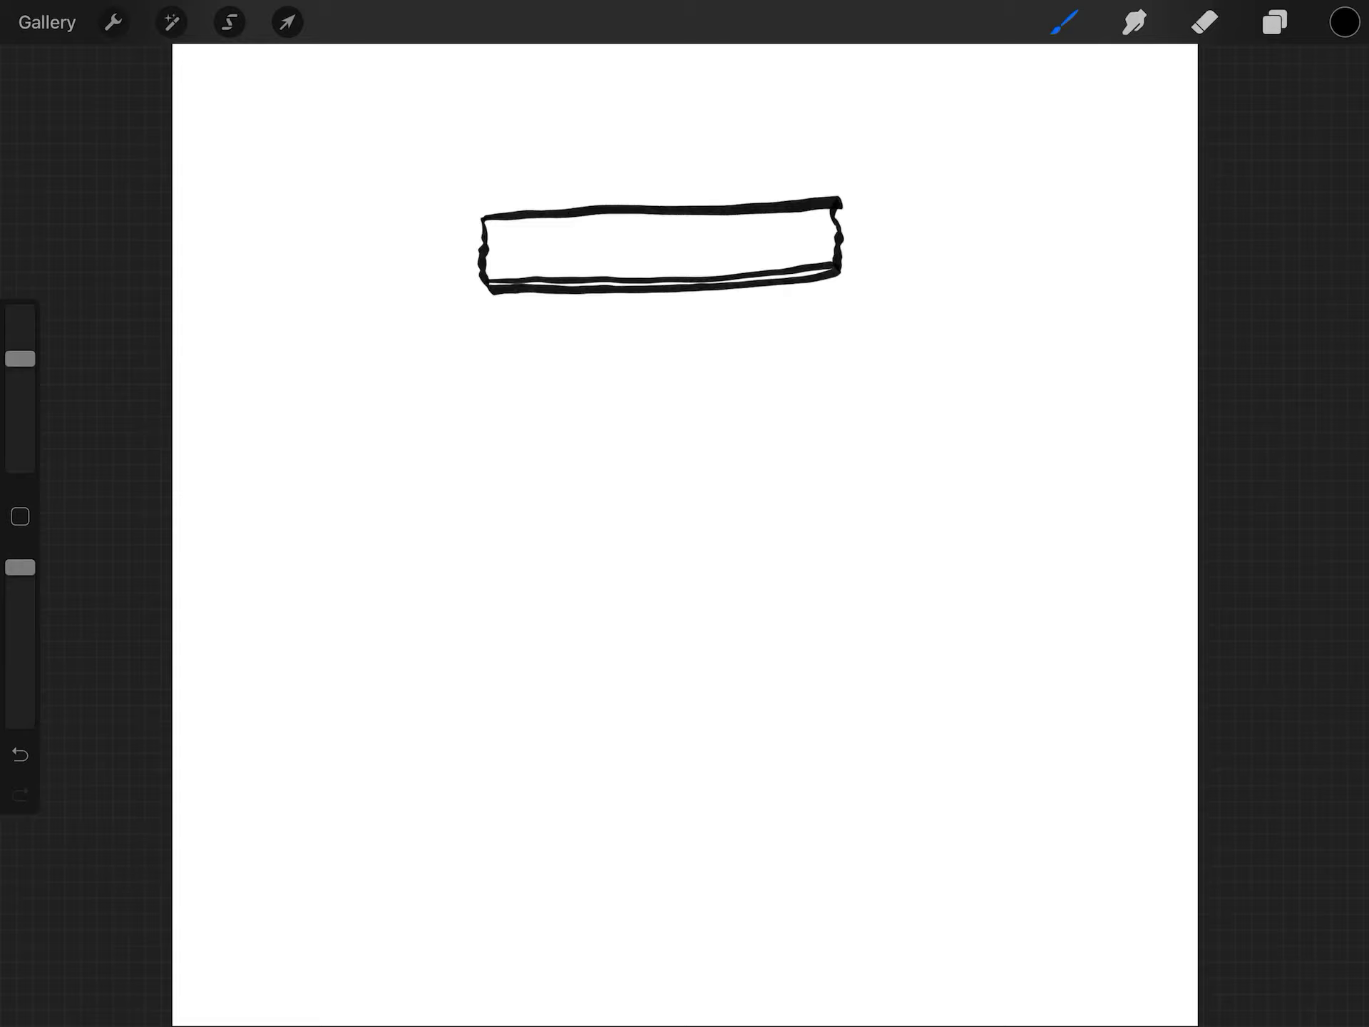
Step: Extend the lid downward into a second band and retouch its top-left corner
{"action": "left_click_drag", "start_coordinate": [487, 288], "coordinate": [496, 315]}
{"action": "left_click_drag", "start_coordinate": [837, 271], "coordinate": [838, 300]}
{"action": "left_click_drag", "start_coordinate": [487, 315], "coordinate": [841, 302]}
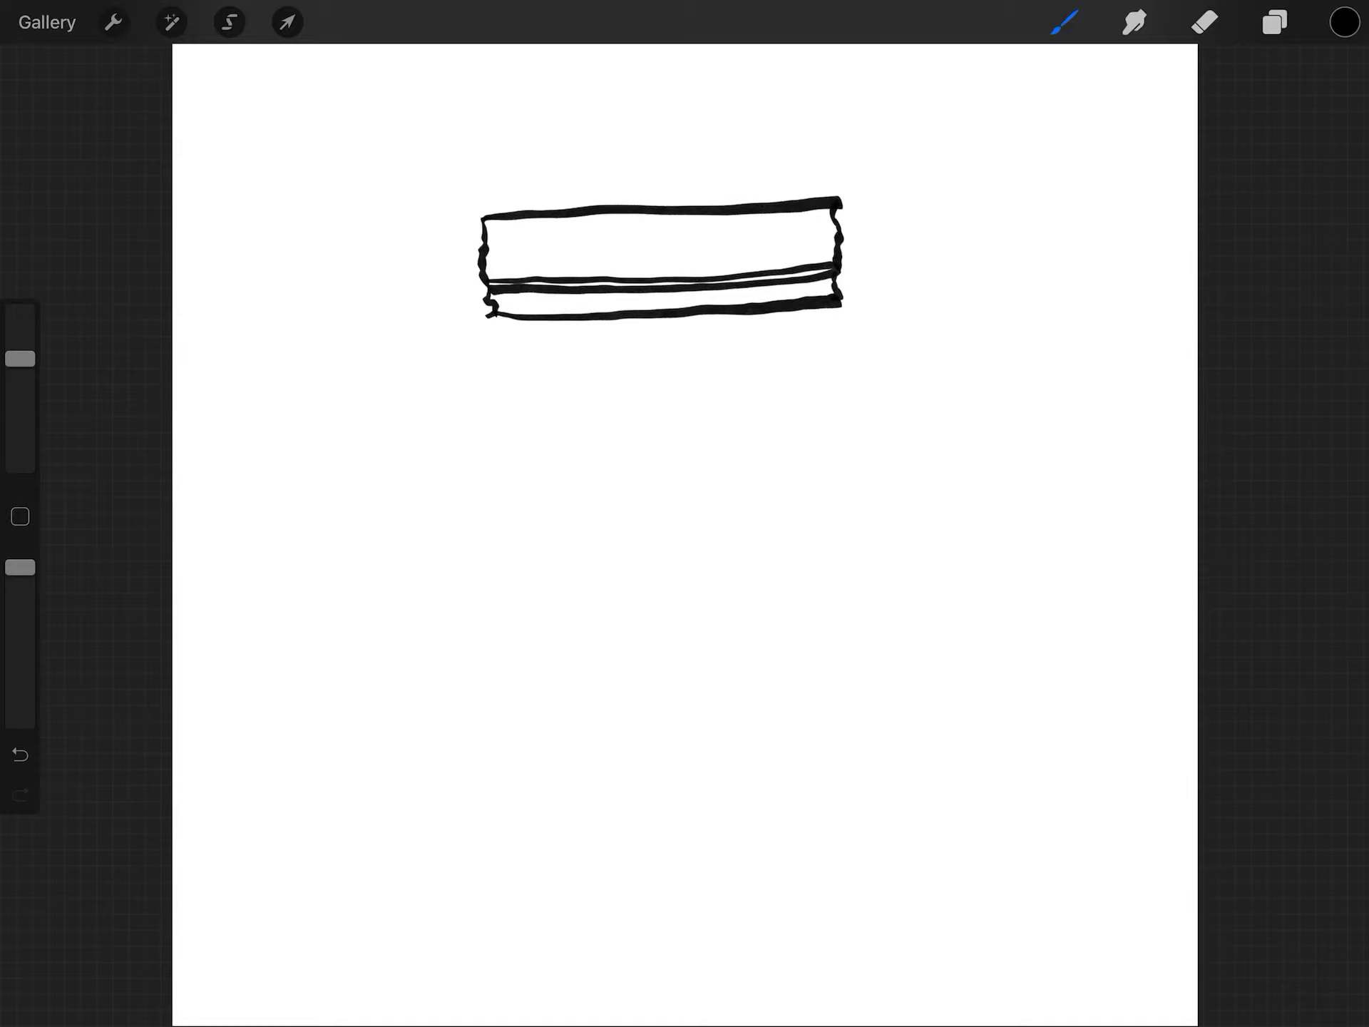
{"action": "mouse_move", "coordinate": [492, 218]}
{"action": "left_mouse_down"}
{"action": "mouse_move", "coordinate": [478, 222]}
{"action": "mouse_move", "coordinate": [487, 244]}
{"action": "left_mouse_up"}
Step: Add a wider rim line and the lower lid band with its bottom rim
{"action": "mouse_move", "coordinate": [490, 311]}
{"action": "left_mouse_down"}
{"action": "mouse_move", "coordinate": [464, 321]}
{"action": "mouse_move", "coordinate": [524, 330]}
{"action": "mouse_move", "coordinate": [860, 310]}
{"action": "mouse_move", "coordinate": [835, 303]}
{"action": "left_mouse_up"}
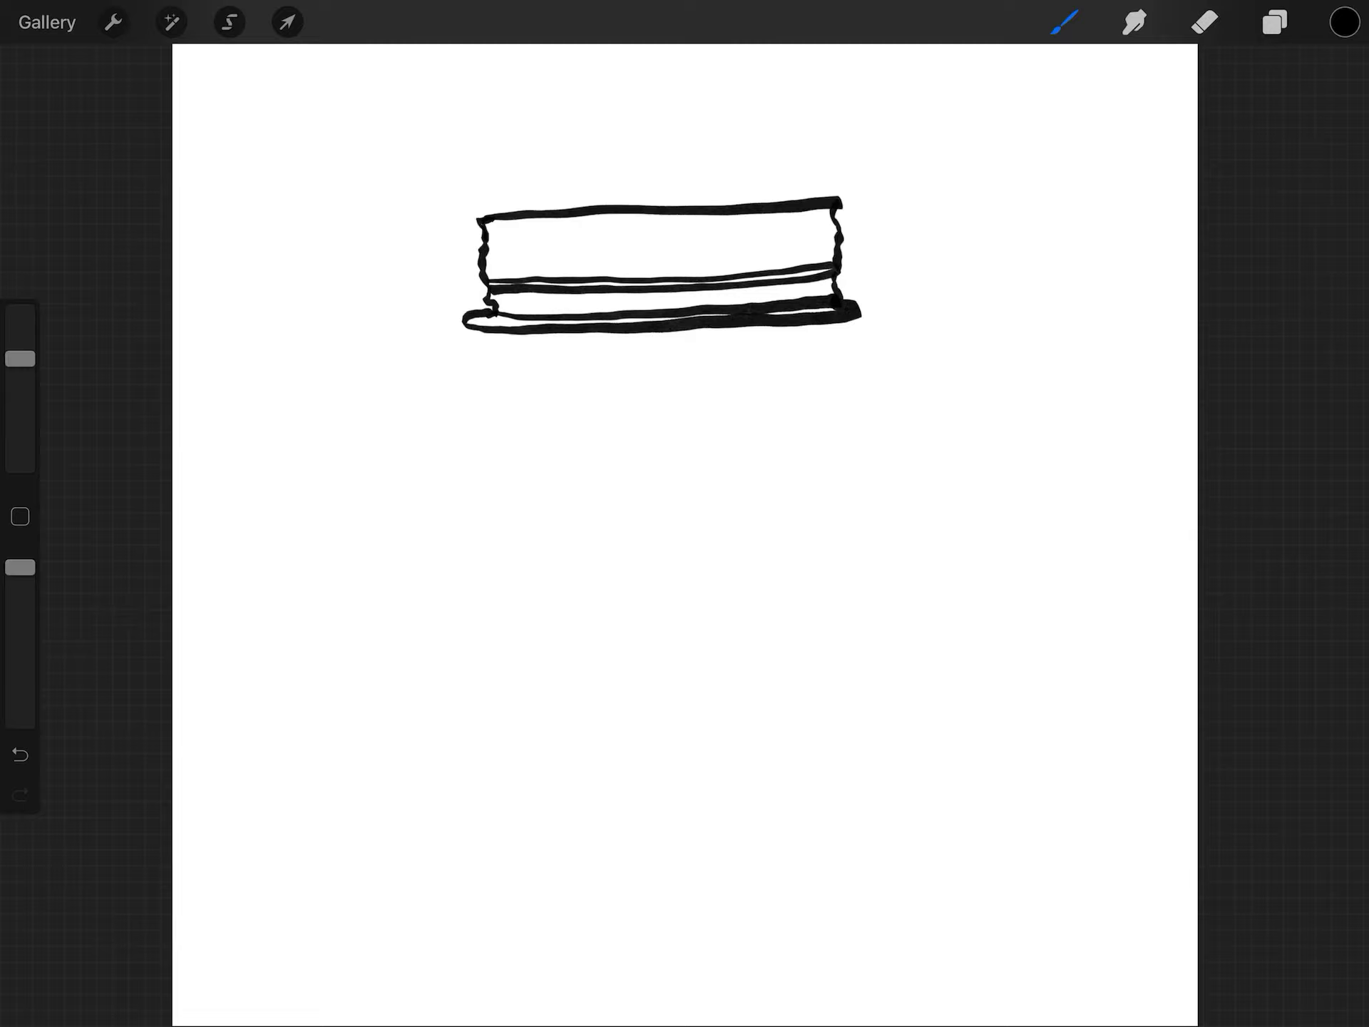
{"action": "left_click_drag", "start_coordinate": [494, 329], "coordinate": [495, 388]}
{"action": "left_click_drag", "start_coordinate": [838, 324], "coordinate": [842, 373]}
{"action": "mouse_move", "coordinate": [474, 387]}
{"action": "left_mouse_down"}
{"action": "mouse_move", "coordinate": [837, 372]}
{"action": "mouse_move", "coordinate": [823, 387]}
{"action": "mouse_move", "coordinate": [718, 394]}
{"action": "mouse_move", "coordinate": [478, 388]}
{"action": "left_mouse_up"}
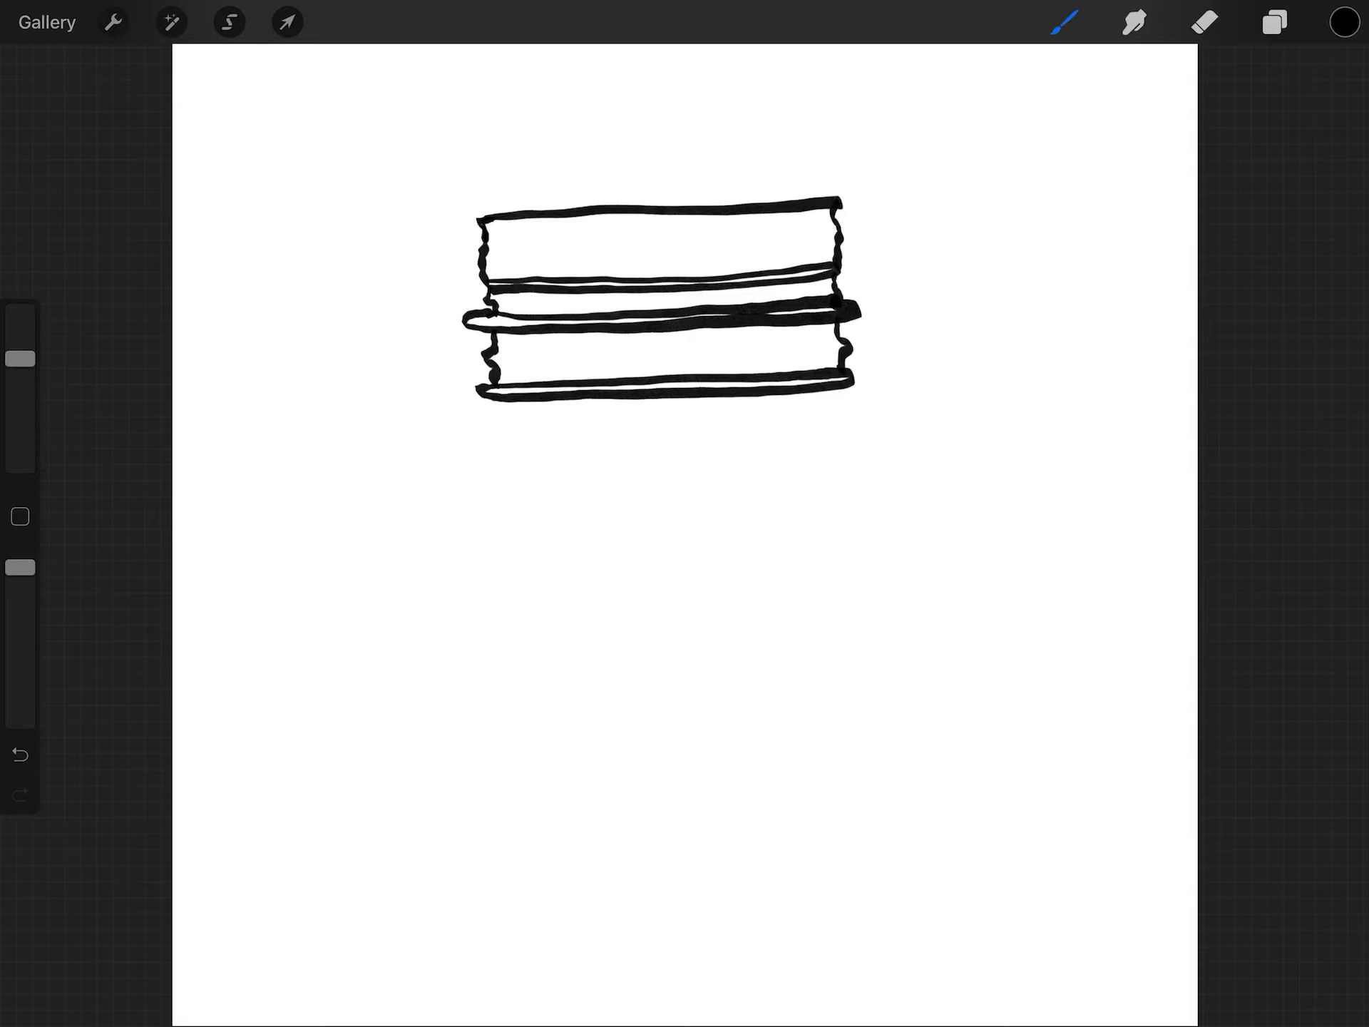
Step: Remove a stray arrow, then draw the jar's left shoulder and side
{"action": "mouse_move", "coordinate": [1081, 348]}
{"action": "left_mouse_down"}
{"action": "mouse_move", "coordinate": [907, 350]}
{"action": "mouse_move", "coordinate": [943, 378]}
{"action": "left_mouse_up"}
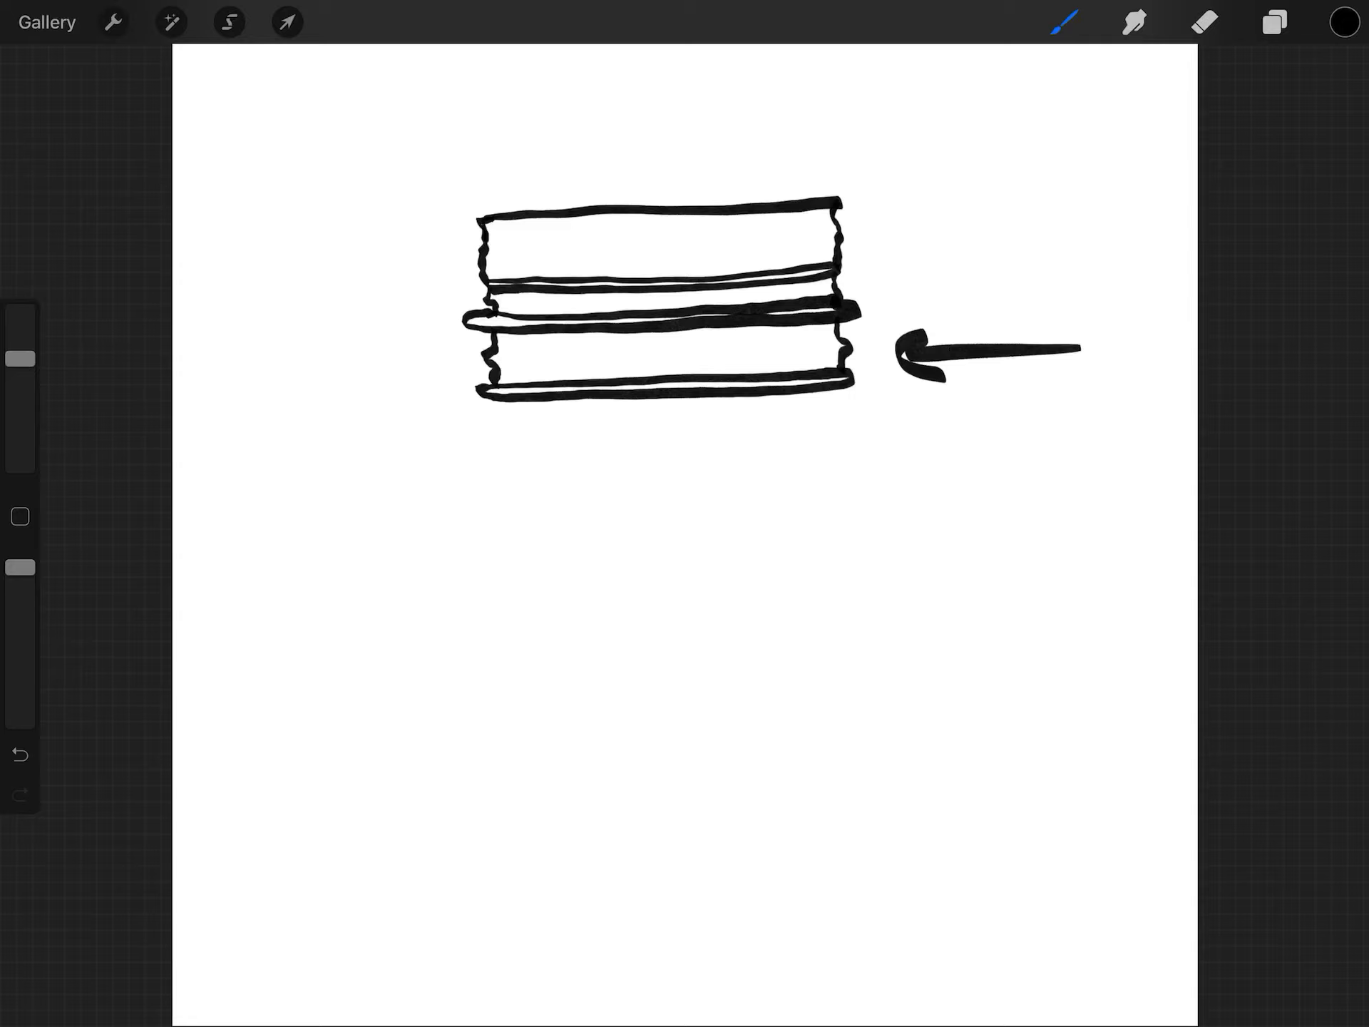
{"action": "key", "text": "ctrl+z"}
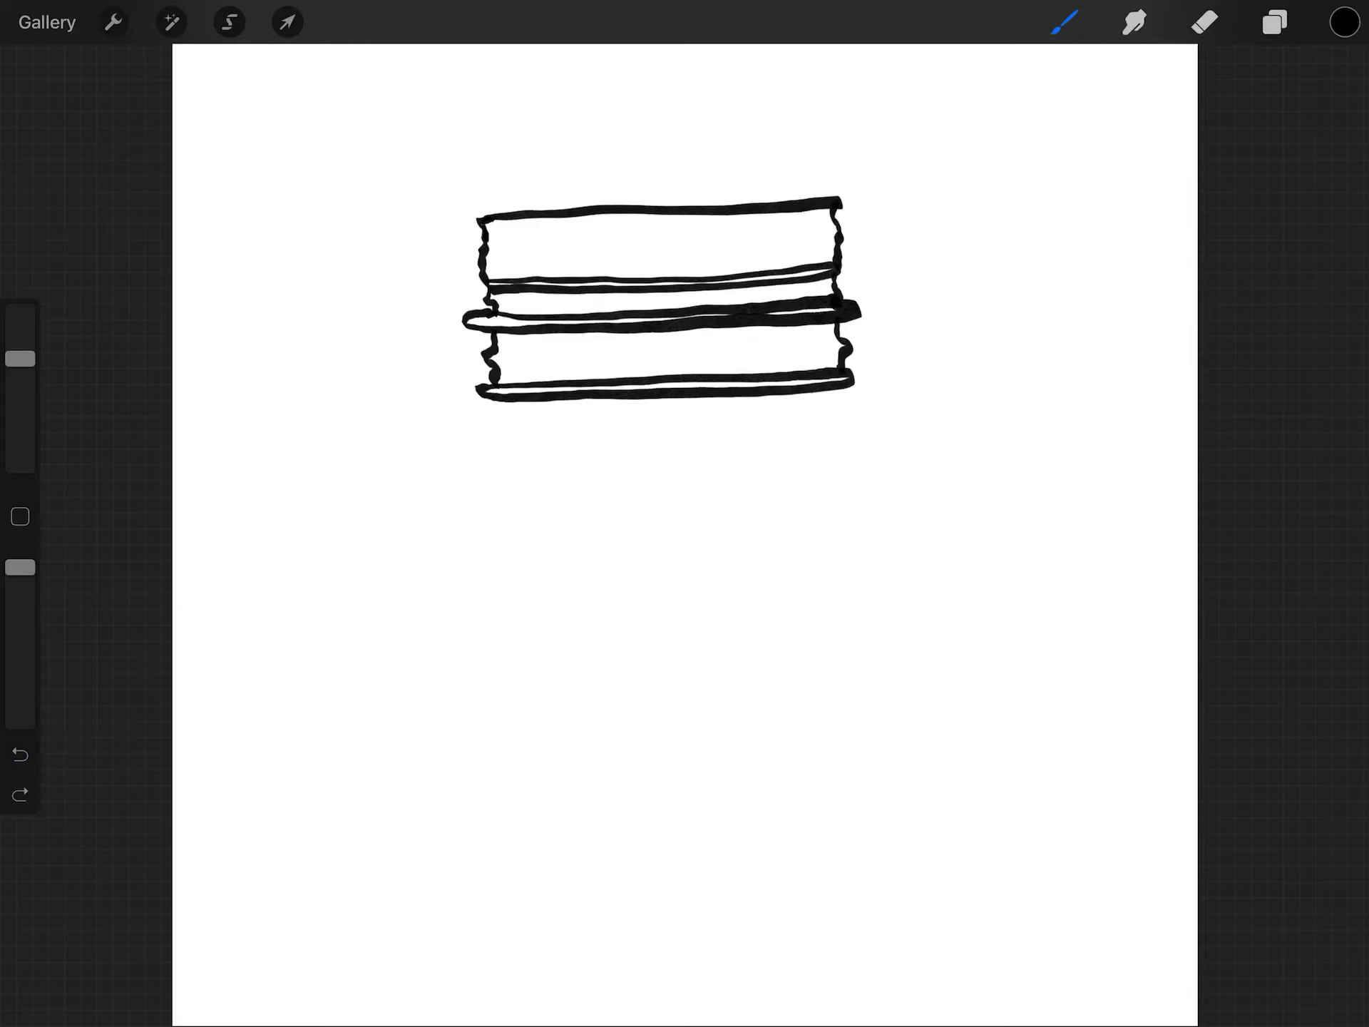
{"action": "mouse_move", "coordinate": [499, 402]}
{"action": "left_mouse_down"}
{"action": "mouse_move", "coordinate": [437, 505]}
{"action": "mouse_move", "coordinate": [431, 543]}
{"action": "mouse_move", "coordinate": [427, 979]}
{"action": "left_mouse_up"}
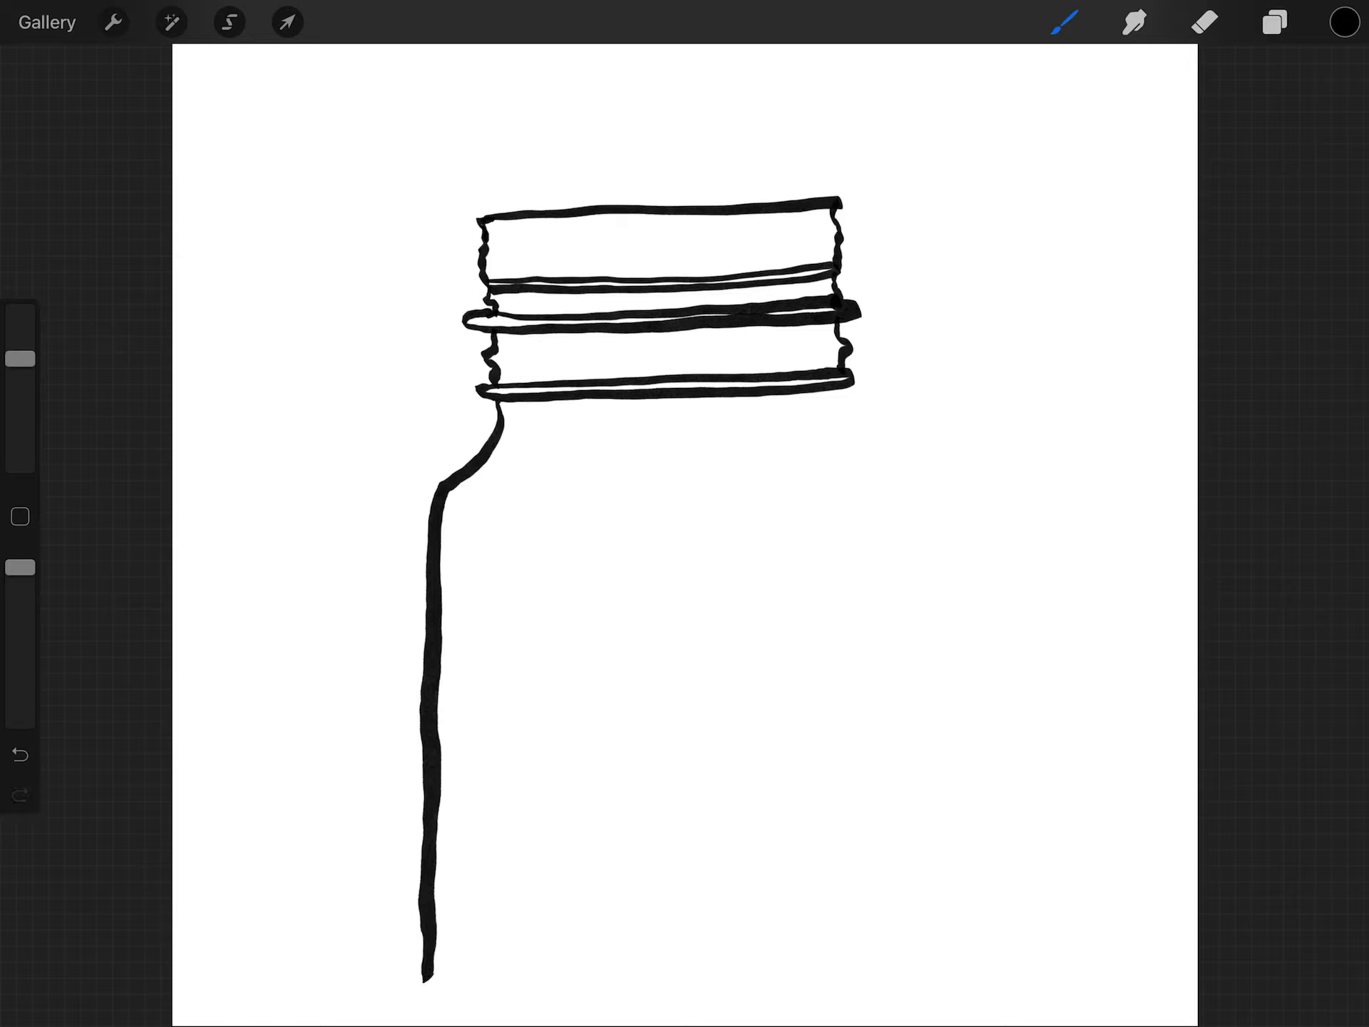
Step: Draw the jar's right shoulder and side, redrawing it once
{"action": "mouse_move", "coordinate": [843, 384]}
{"action": "left_mouse_down"}
{"action": "mouse_move", "coordinate": [847, 450]}
{"action": "mouse_move", "coordinate": [900, 492]}
{"action": "mouse_move", "coordinate": [917, 586]}
{"action": "mouse_move", "coordinate": [893, 988]}
{"action": "left_mouse_up"}
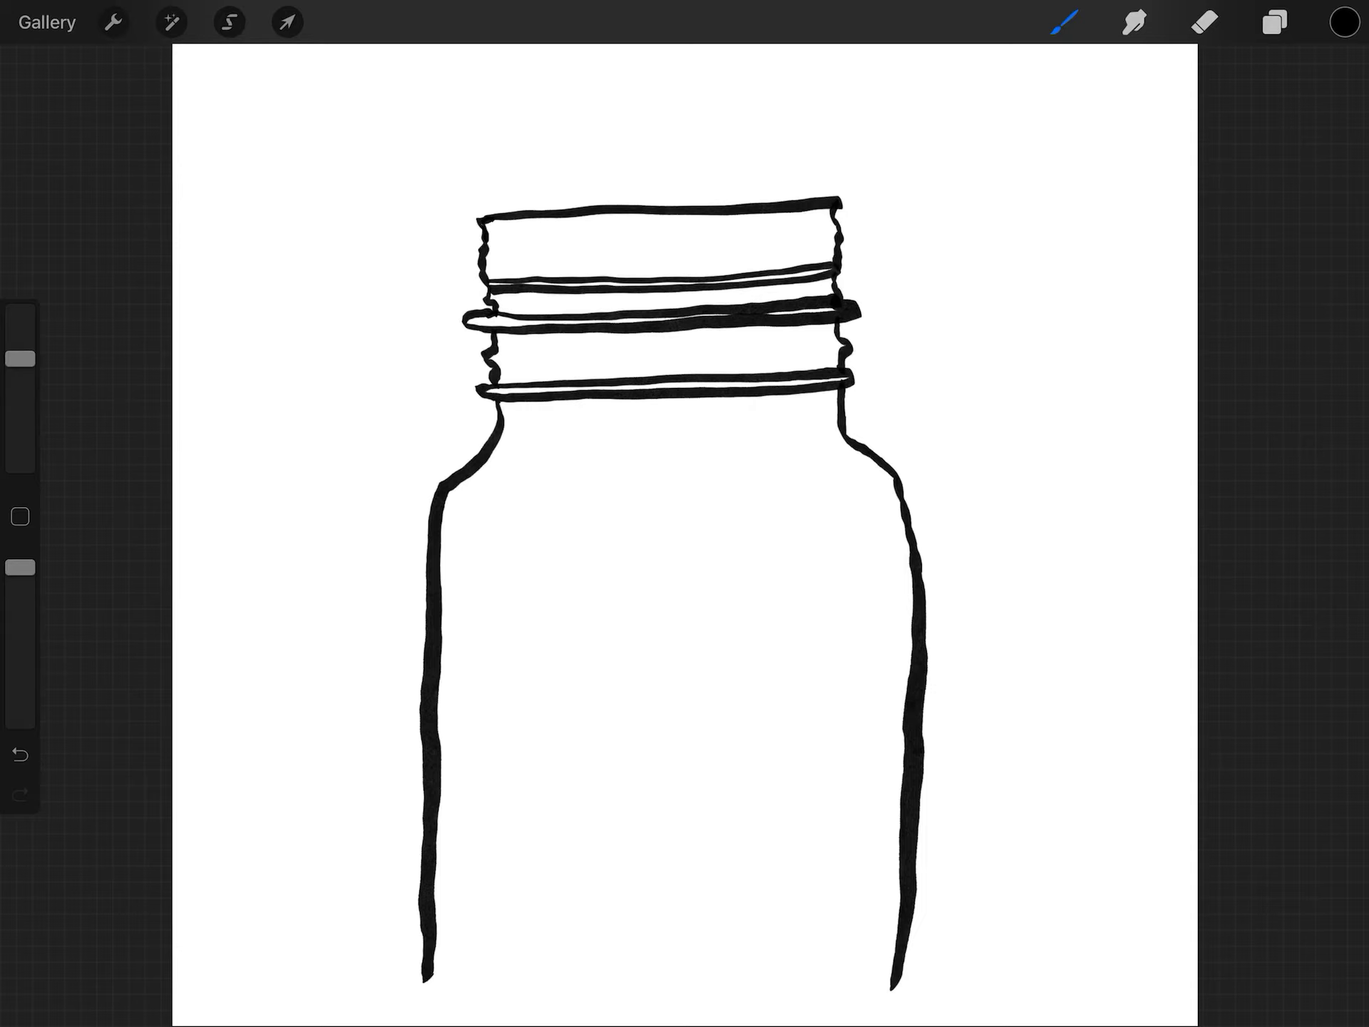
{"action": "left_click", "coordinate": [20, 754]}
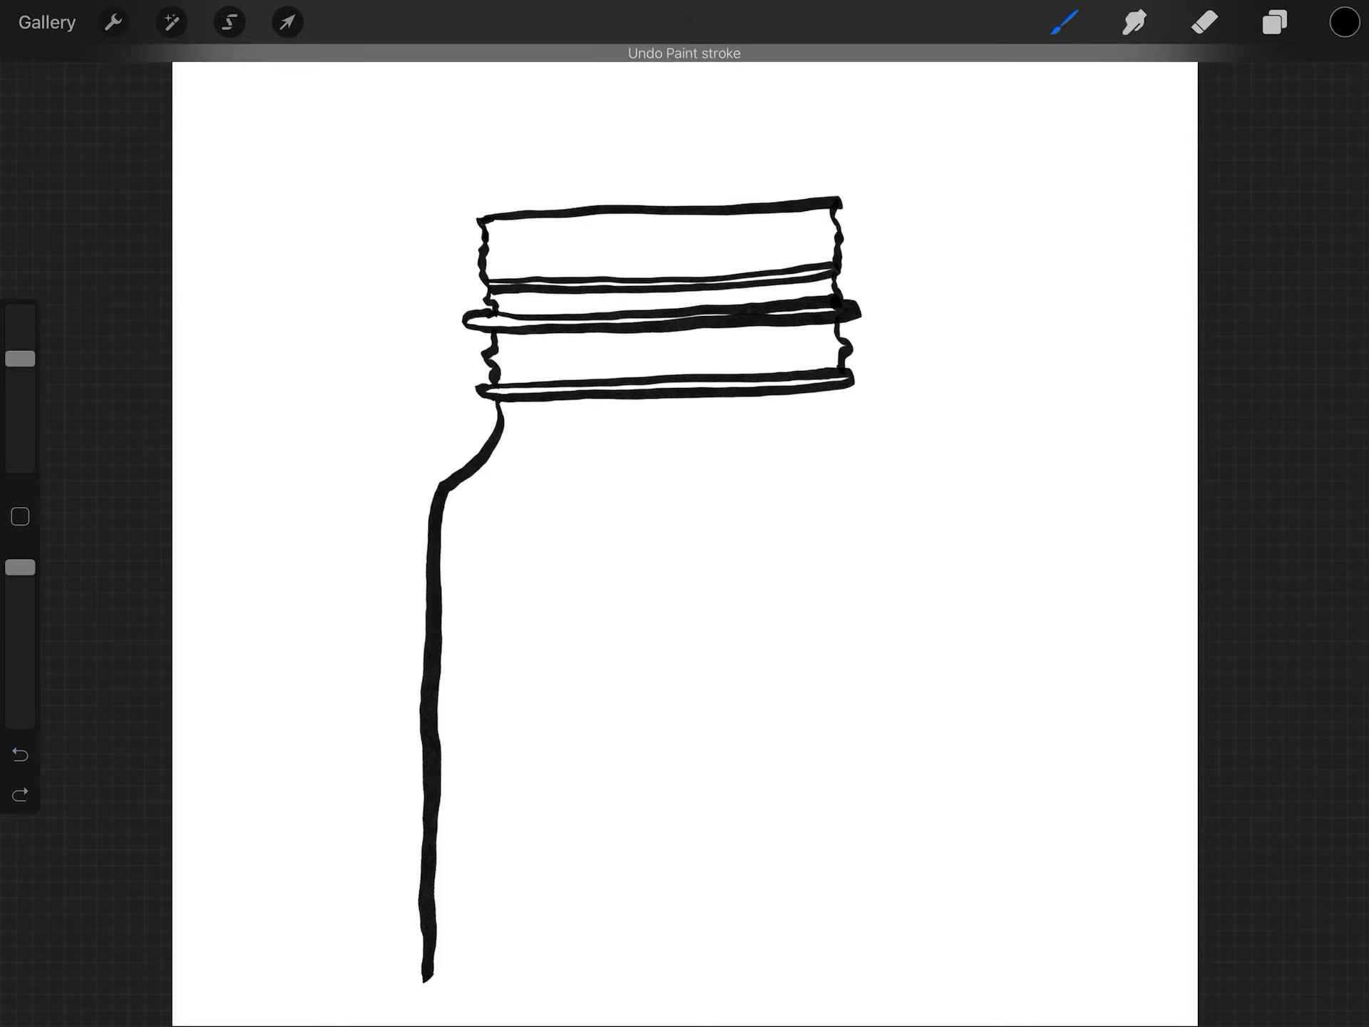
{"action": "mouse_move", "coordinate": [841, 389]}
{"action": "left_mouse_down"}
{"action": "mouse_move", "coordinate": [844, 434]}
{"action": "mouse_move", "coordinate": [899, 491]}
{"action": "mouse_move", "coordinate": [917, 549]}
{"action": "mouse_move", "coordinate": [918, 978]}
{"action": "left_mouse_up"}
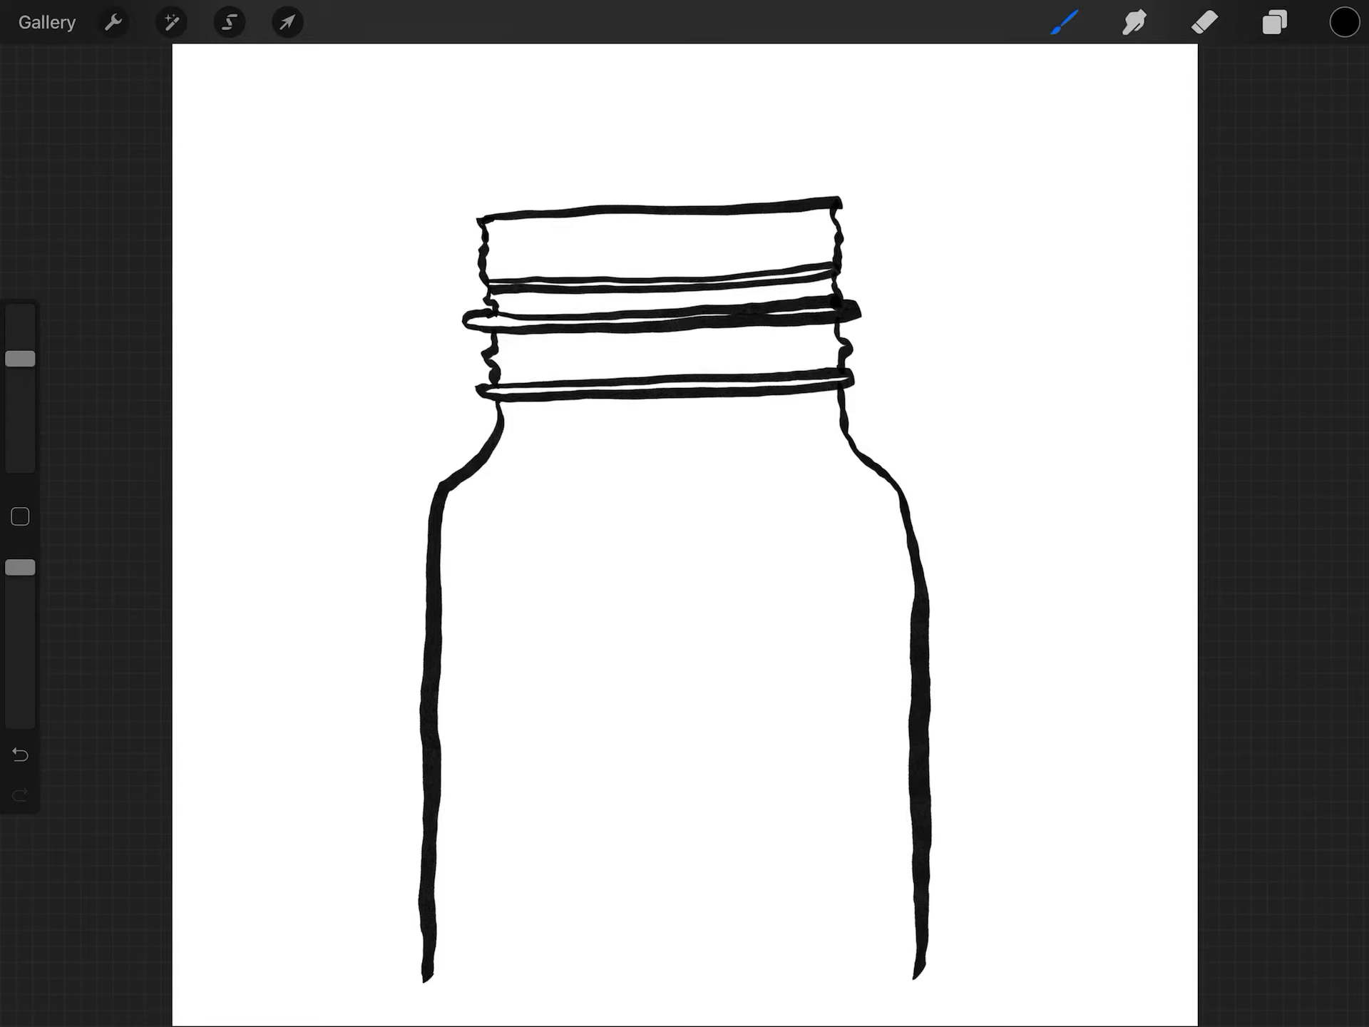
Step: Close the jar with an elliptical base and add an arrow beside it
{"action": "mouse_move", "coordinate": [920, 961]}
{"action": "left_mouse_down"}
{"action": "mouse_move", "coordinate": [841, 1007]}
{"action": "mouse_move", "coordinate": [769, 1013]}
{"action": "mouse_move", "coordinate": [599, 1013]}
{"action": "mouse_move", "coordinate": [420, 971]}
{"action": "left_mouse_up"}
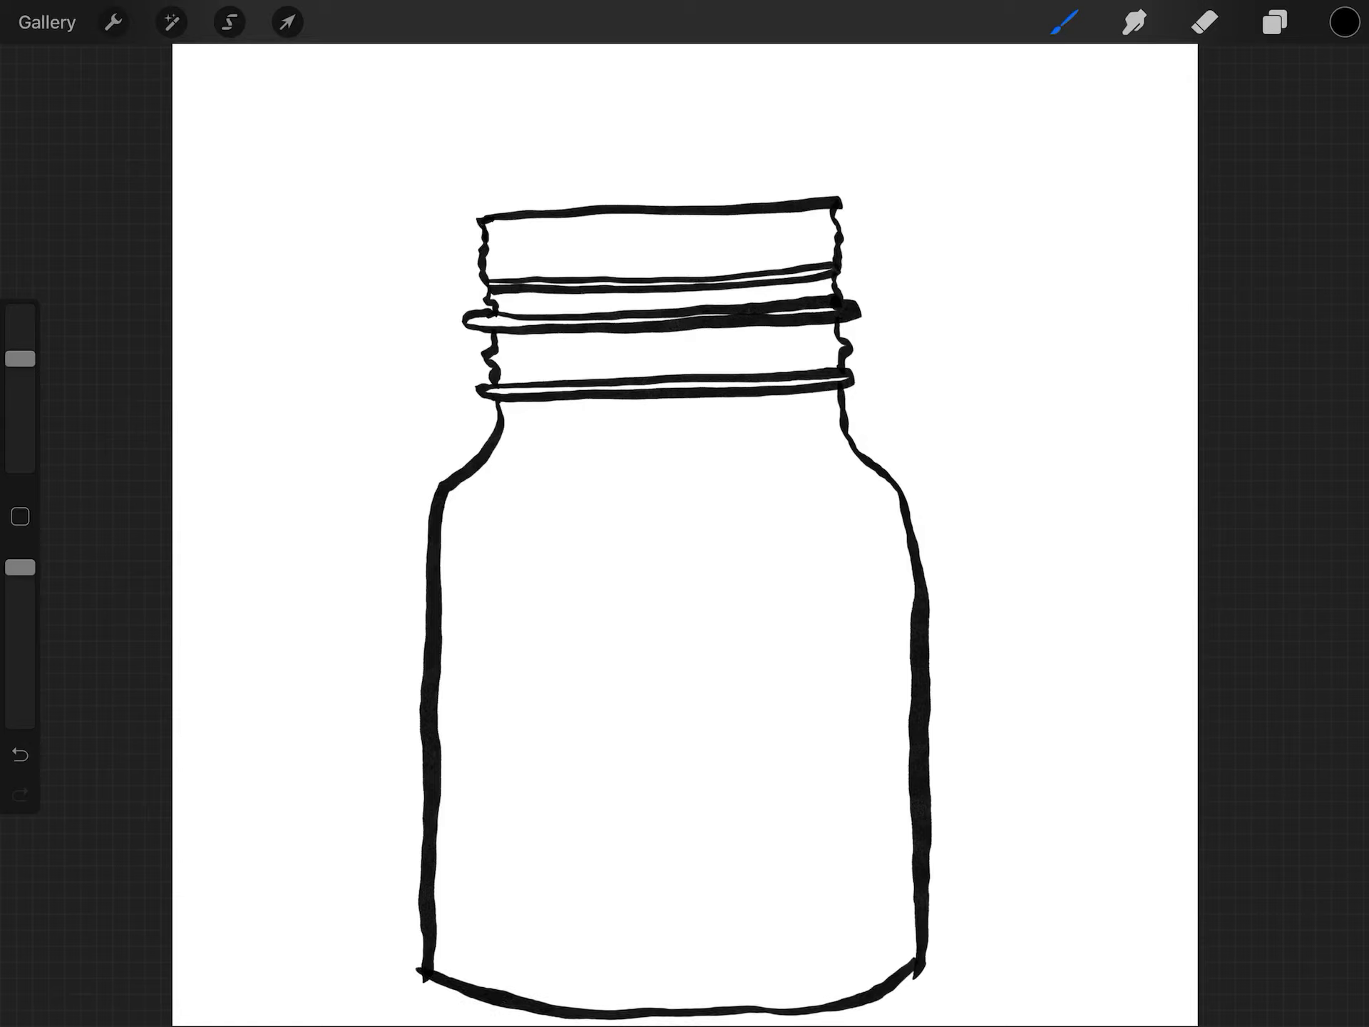
{"action": "mouse_move", "coordinate": [1171, 940]}
{"action": "left_mouse_down"}
{"action": "mouse_move", "coordinate": [1048, 947]}
{"action": "mouse_move", "coordinate": [1076, 972]}
{"action": "left_mouse_up"}
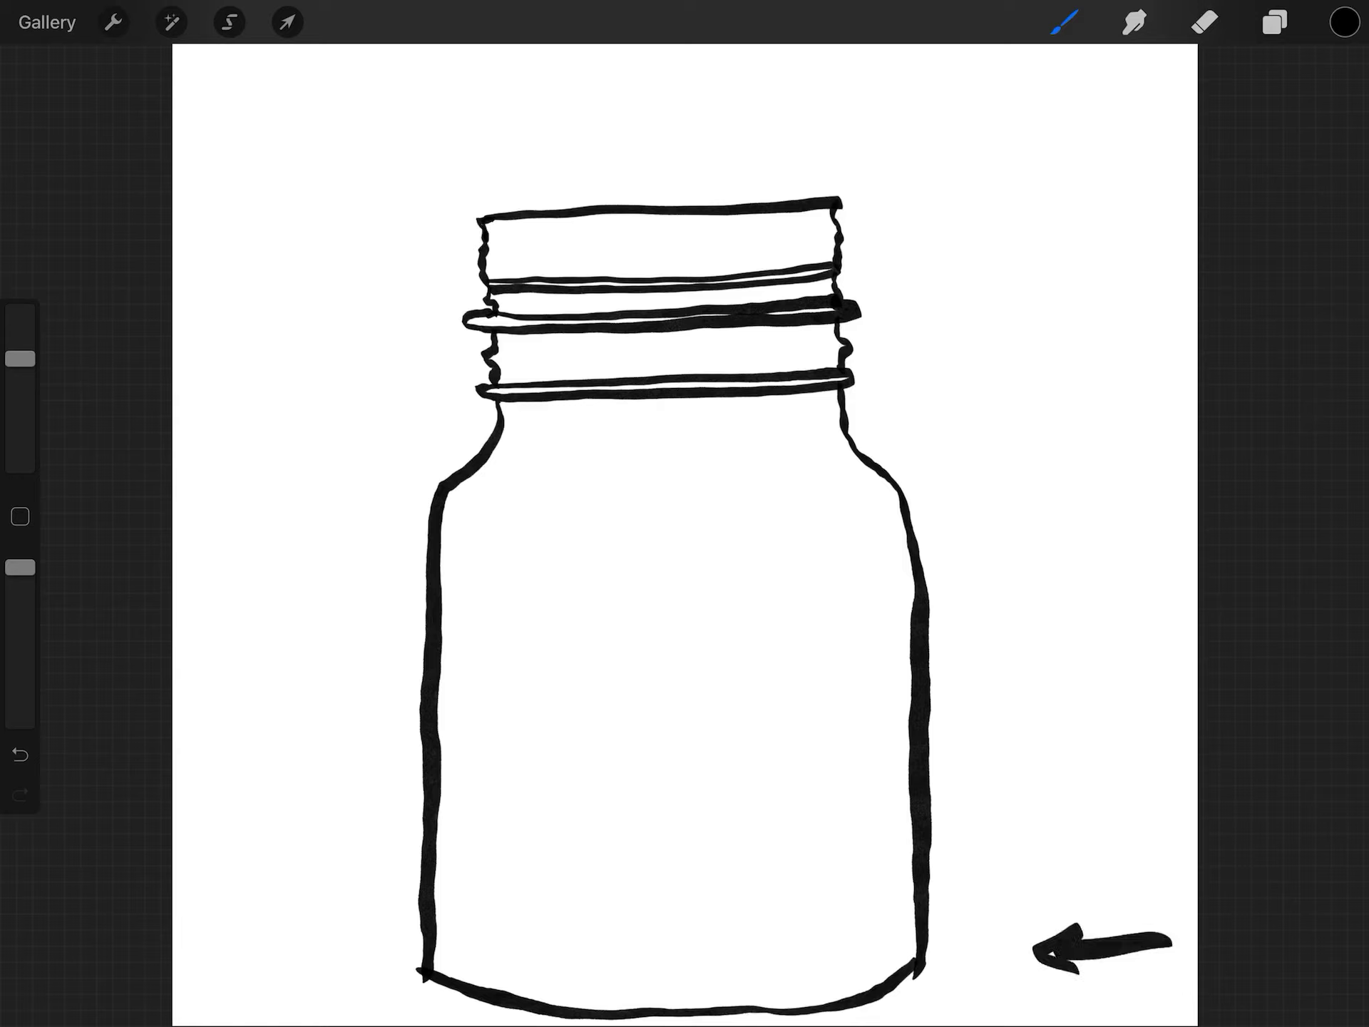
{"action": "mouse_move", "coordinate": [917, 957]}
{"action": "left_mouse_down"}
{"action": "mouse_move", "coordinate": [716, 947]}
{"action": "mouse_move", "coordinate": [426, 970]}
{"action": "left_mouse_up"}
{"action": "mouse_move", "coordinate": [841, 957]}
{"action": "left_mouse_down"}
{"action": "mouse_move", "coordinate": [912, 959]}
{"action": "mouse_move", "coordinate": [883, 987]}
{"action": "left_mouse_up"}
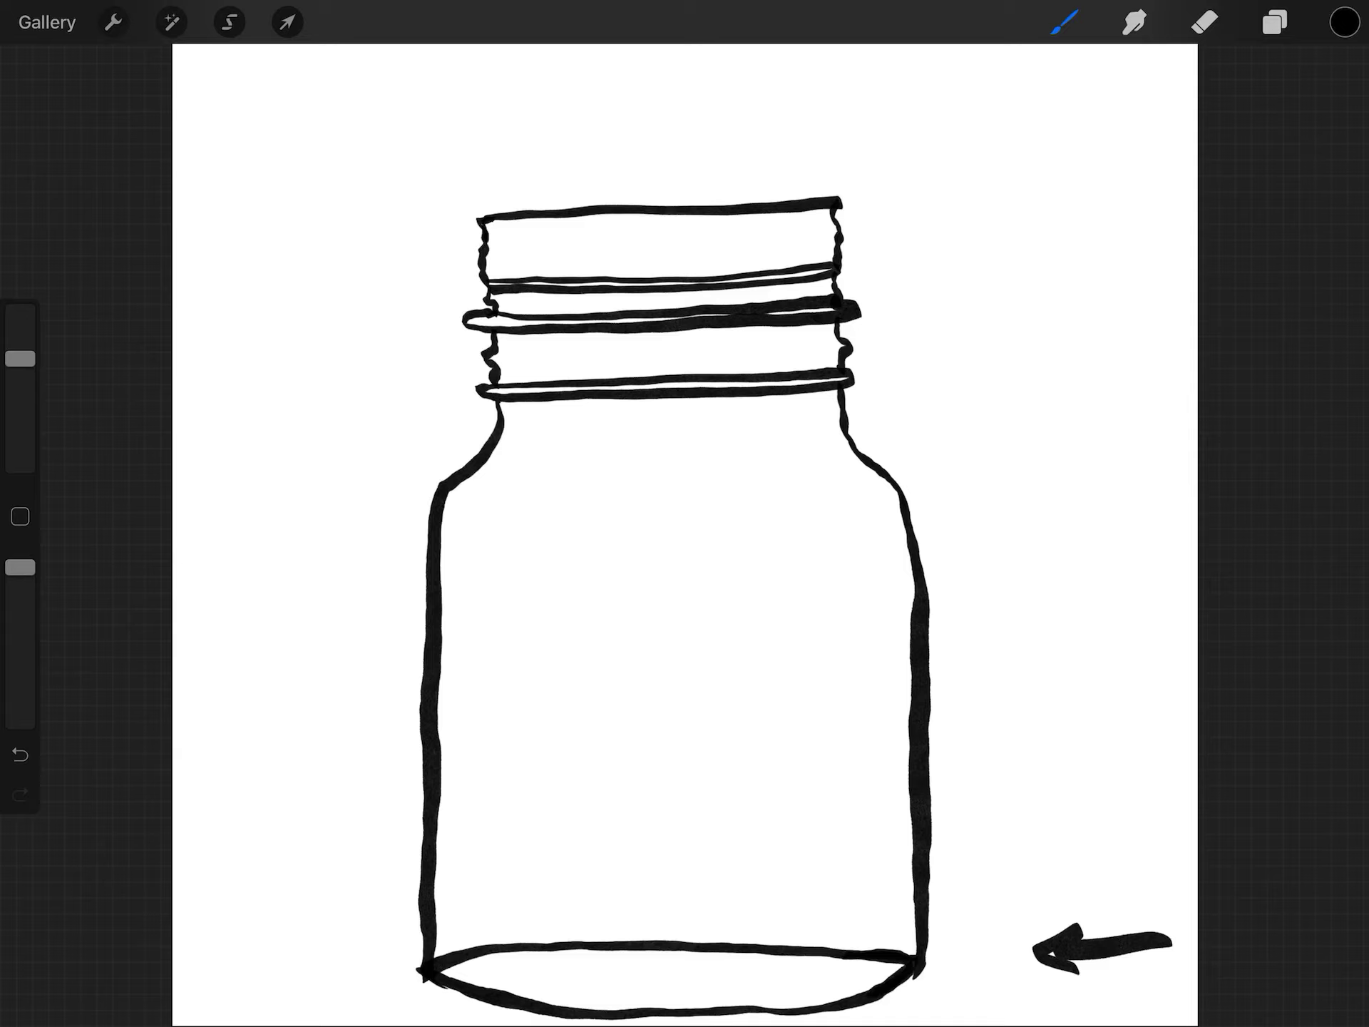
Step: Add a row of short ridge ticks under the lid's top edge
{"action": "mouse_move", "coordinate": [825, 205]}
{"action": "left_mouse_down"}
{"action": "mouse_move", "coordinate": [810, 235]}
{"action": "mouse_move", "coordinate": [625, 235]}
{"action": "left_mouse_up"}
{"action": "mouse_move", "coordinate": [601, 215]}
{"action": "left_mouse_down"}
{"action": "mouse_move", "coordinate": [601, 236]}
{"action": "mouse_move", "coordinate": [584, 235]}
{"action": "left_mouse_up"}
{"action": "mouse_move", "coordinate": [565, 217]}
{"action": "left_mouse_down"}
{"action": "mouse_move", "coordinate": [564, 238]}
{"action": "mouse_move", "coordinate": [502, 245]}
{"action": "left_mouse_up"}
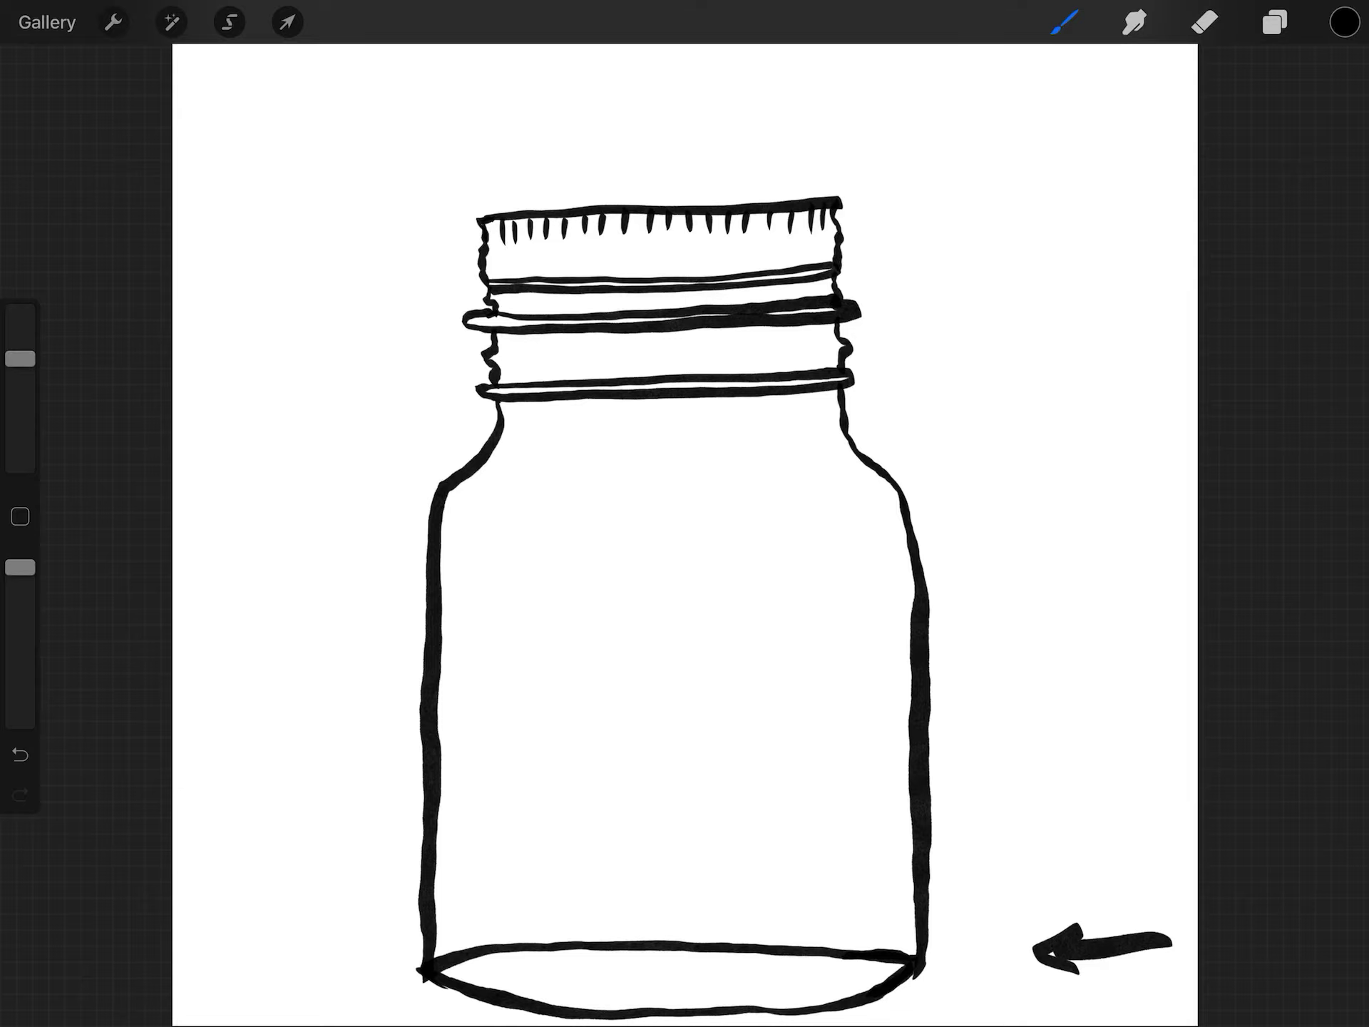
Step: Fill the lid's top two bands with grey-blue from recent colours
{"action": "left_click", "coordinate": [1344, 22]}
{"action": "left_click", "coordinate": [1160, 533]}
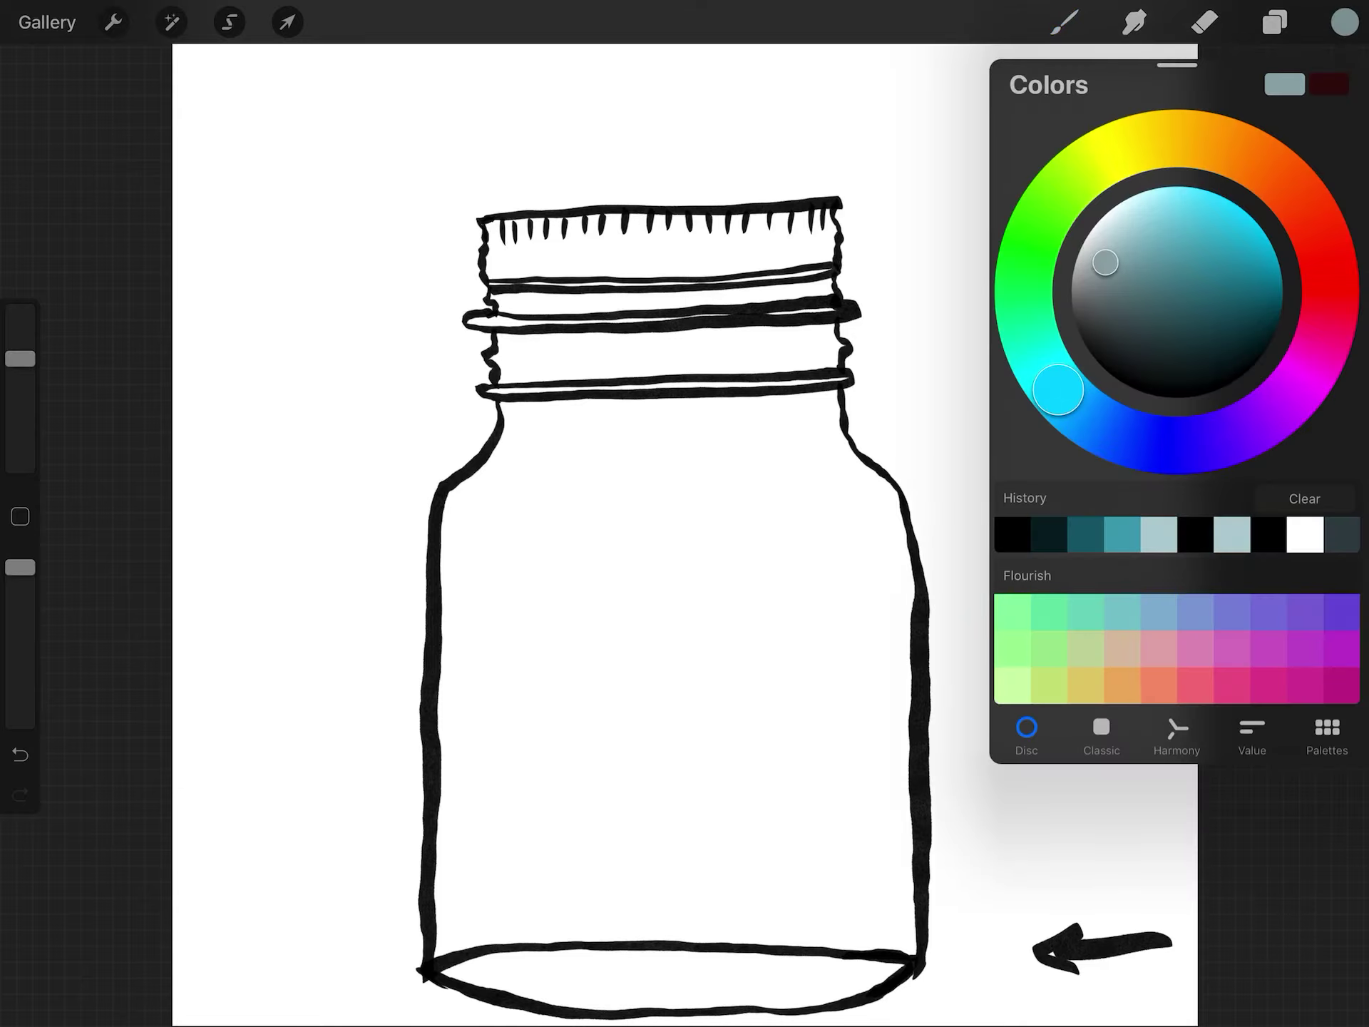
{"action": "left_click", "coordinate": [1344, 22]}
{"action": "left_click_drag", "start_coordinate": [1343, 21], "coordinate": [722, 248]}
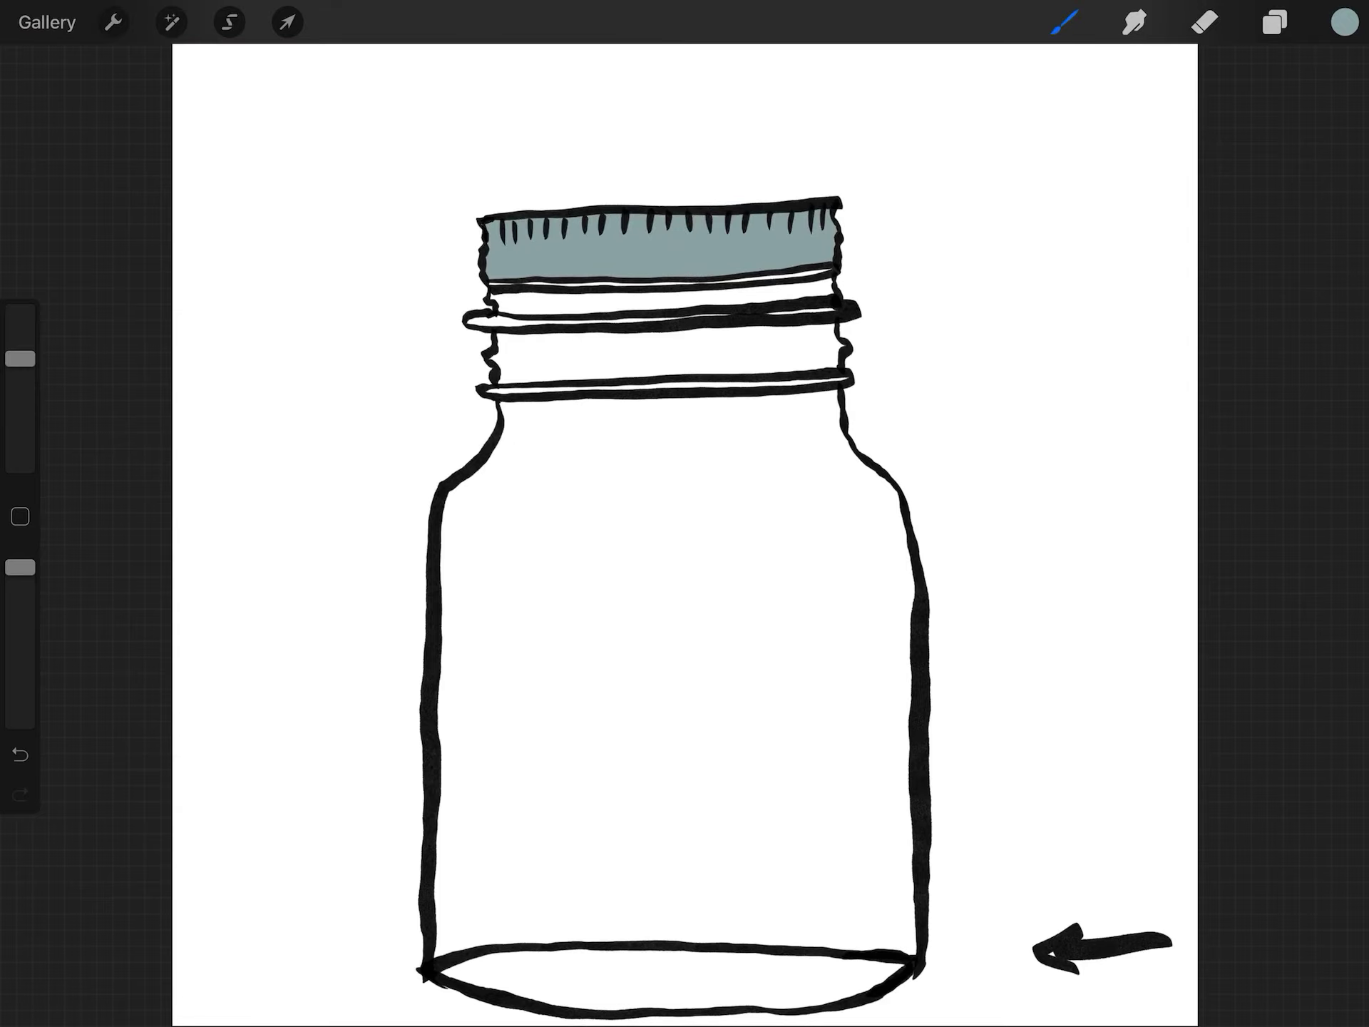
{"action": "left_click_drag", "start_coordinate": [1343, 21], "coordinate": [735, 298]}
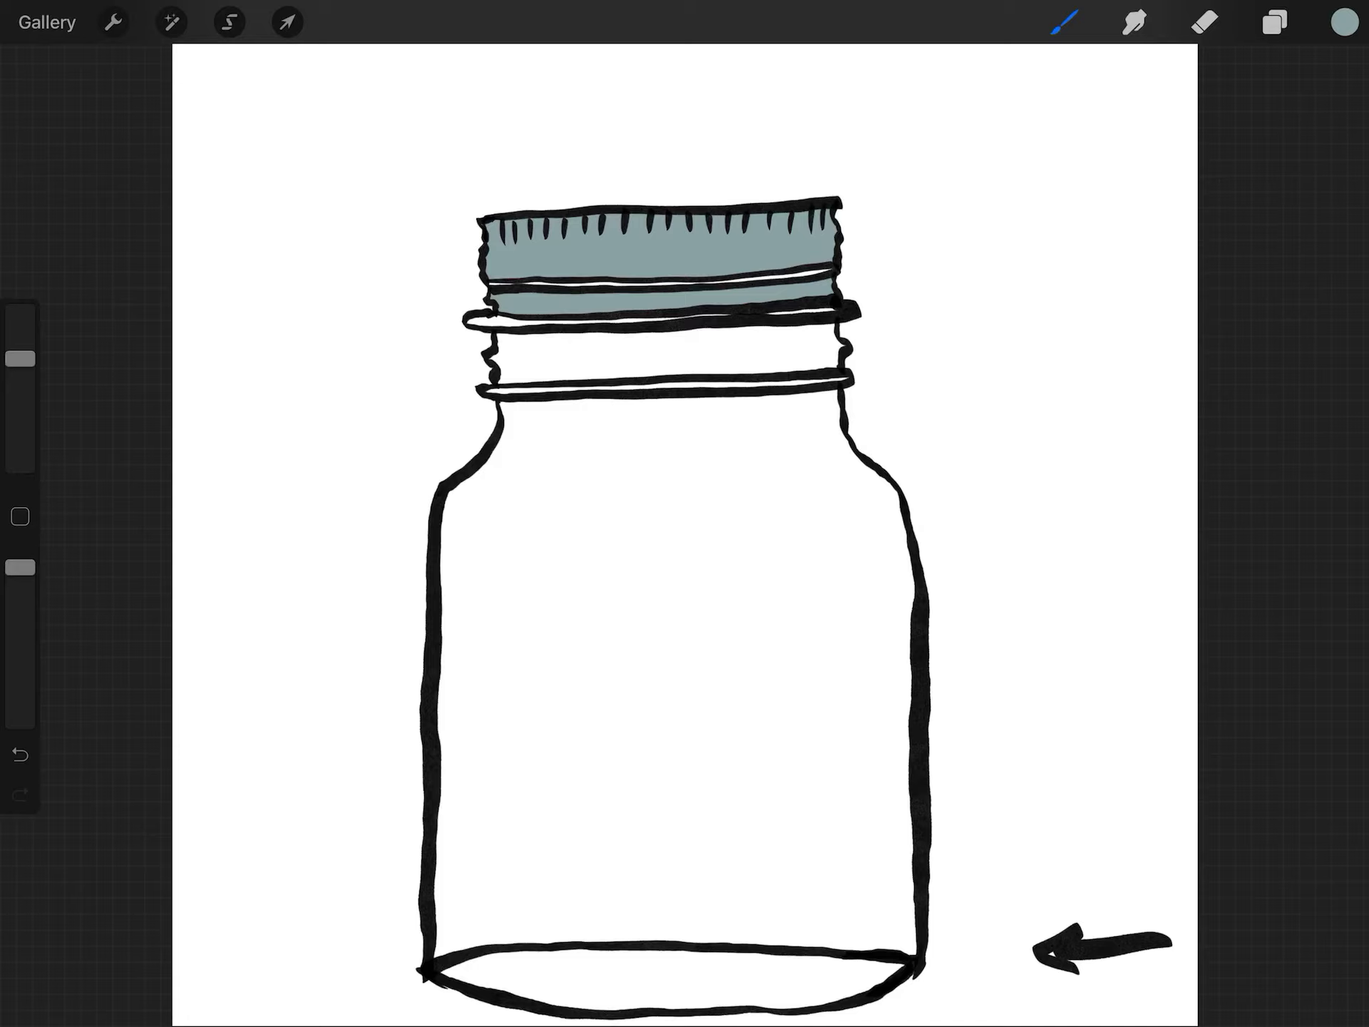
Step: Erase the arrow, fill the lid's lip band grey-blue, and reduce tool size
{"action": "left_click", "coordinate": [1204, 21]}
{"action": "mouse_move", "coordinate": [1171, 942]}
{"action": "left_mouse_down"}
{"action": "mouse_move", "coordinate": [1065, 963]}
{"action": "mouse_move", "coordinate": [1037, 950]}
{"action": "mouse_move", "coordinate": [1078, 926]}
{"action": "mouse_move", "coordinate": [1107, 946]}
{"action": "left_mouse_up"}
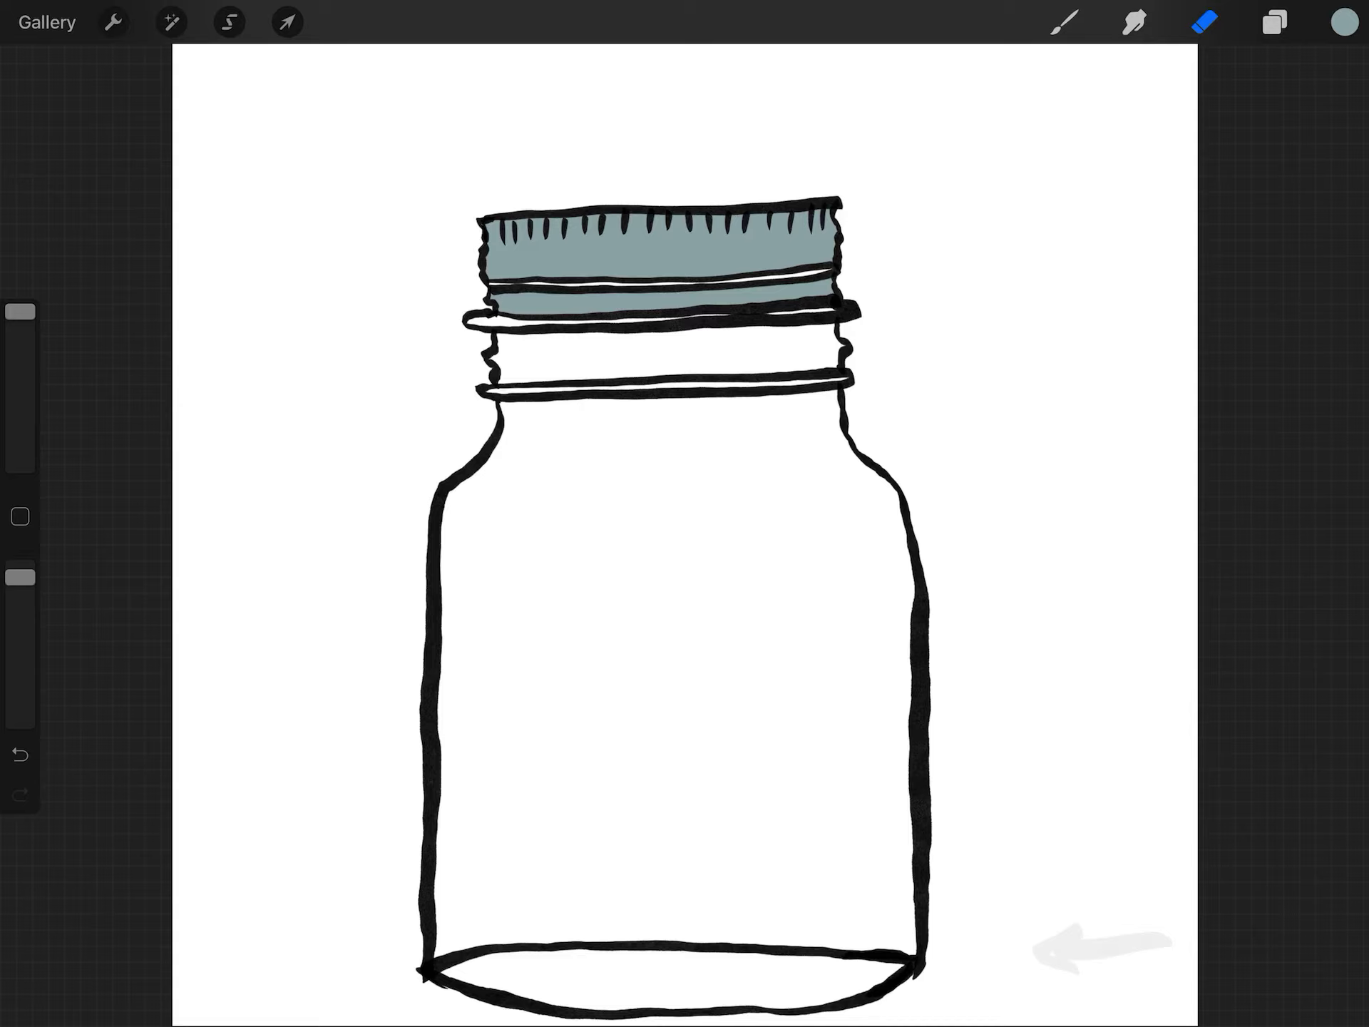
{"action": "mouse_move", "coordinate": [1345, 21]}
{"action": "left_mouse_down"}
{"action": "mouse_move", "coordinate": [916, 205]}
{"action": "mouse_move", "coordinate": [489, 321]}
{"action": "mouse_move", "coordinate": [497, 332]}
{"action": "left_mouse_up"}
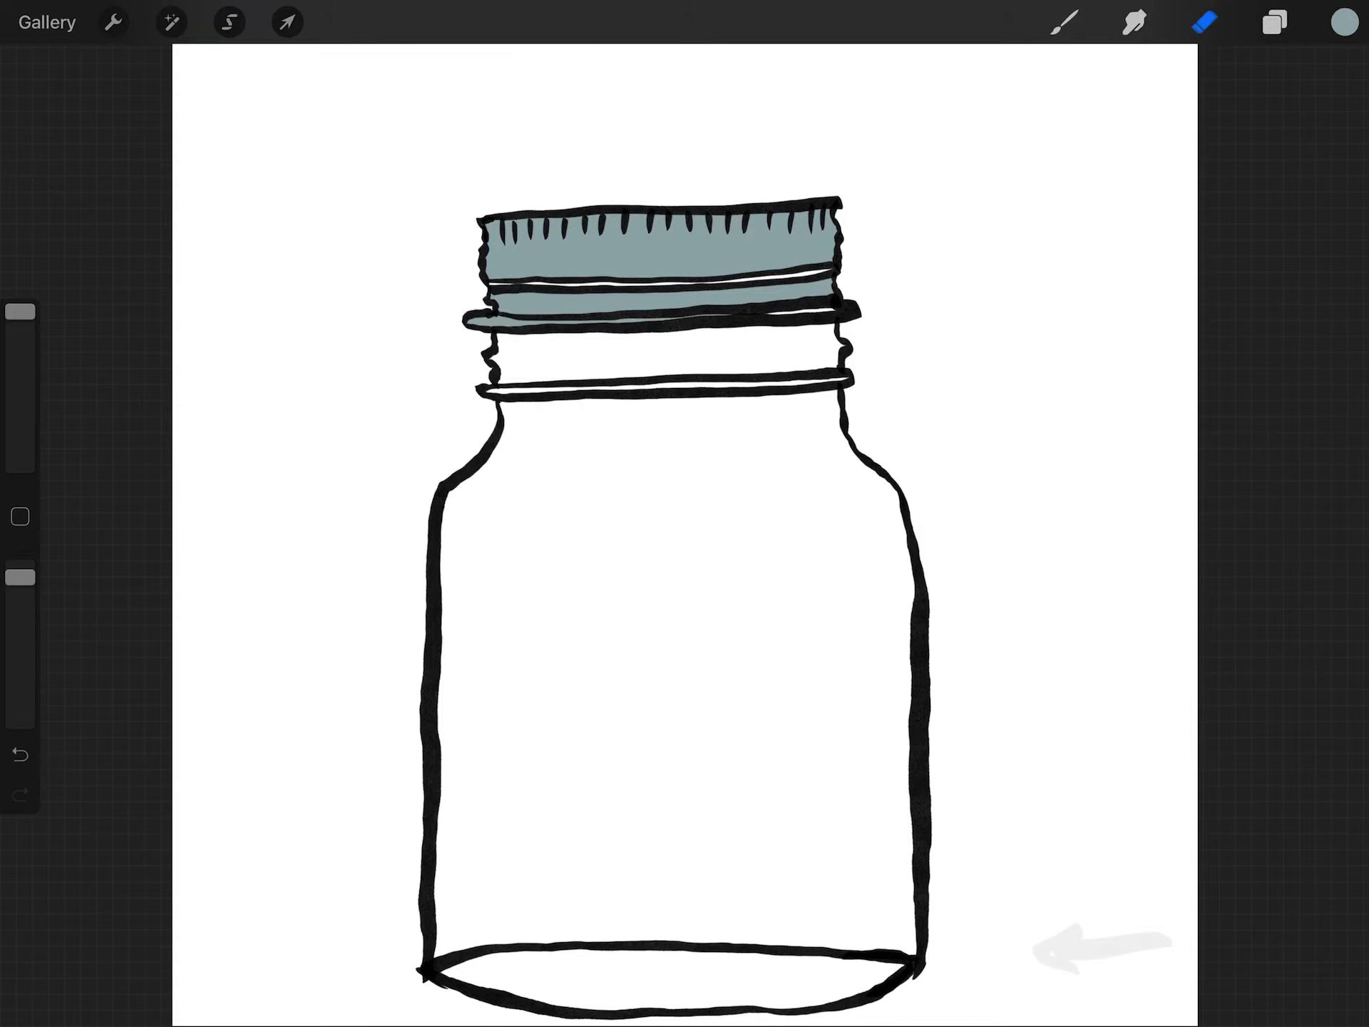
{"action": "mouse_move", "coordinate": [1344, 22]}
{"action": "left_mouse_down"}
{"action": "mouse_move", "coordinate": [845, 238]}
{"action": "mouse_move", "coordinate": [776, 286]}
{"action": "left_mouse_up"}
{"action": "key", "text": "ctrl+z"}
{"action": "left_click_drag", "start_coordinate": [20, 311], "coordinate": [19, 388]}
{"action": "left_click", "coordinate": [1344, 22]}
Step: Hand-letter the word "Spice" in black inside the jar
{"action": "left_click", "coordinate": [1251, 367]}
{"action": "left_click", "coordinate": [1344, 22]}
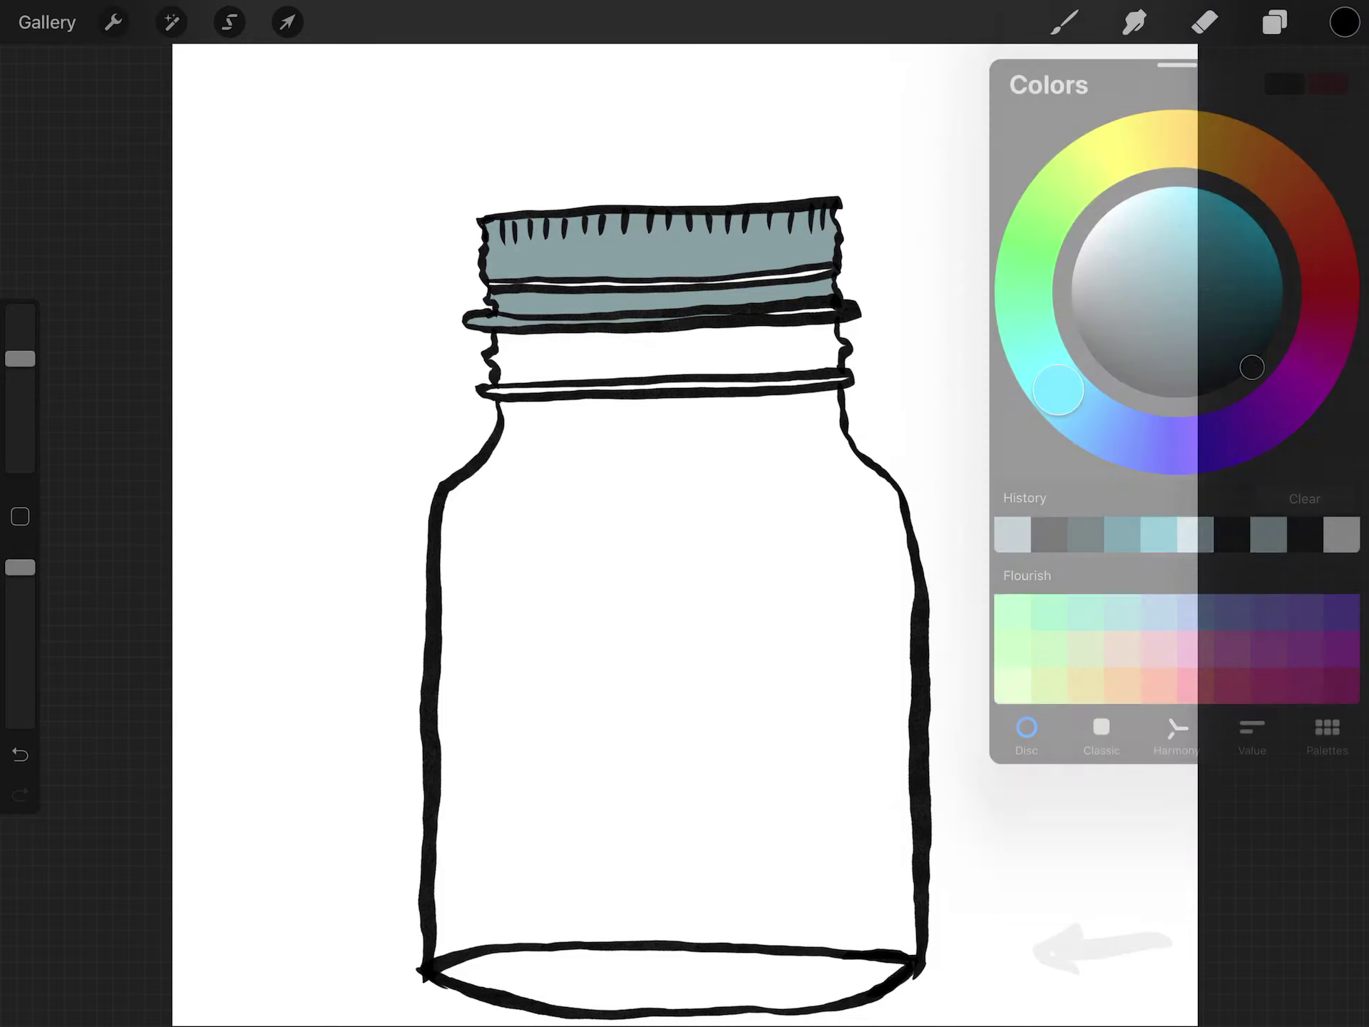
{"action": "mouse_move", "coordinate": [467, 570]}
{"action": "left_mouse_down"}
{"action": "mouse_move", "coordinate": [537, 599]}
{"action": "mouse_move", "coordinate": [492, 556]}
{"action": "mouse_move", "coordinate": [492, 578]}
{"action": "mouse_move", "coordinate": [537, 582]}
{"action": "mouse_move", "coordinate": [533, 552]}
{"action": "mouse_move", "coordinate": [672, 497]}
{"action": "left_mouse_up"}
{"action": "left_click_drag", "start_coordinate": [566, 509], "coordinate": [579, 510]}
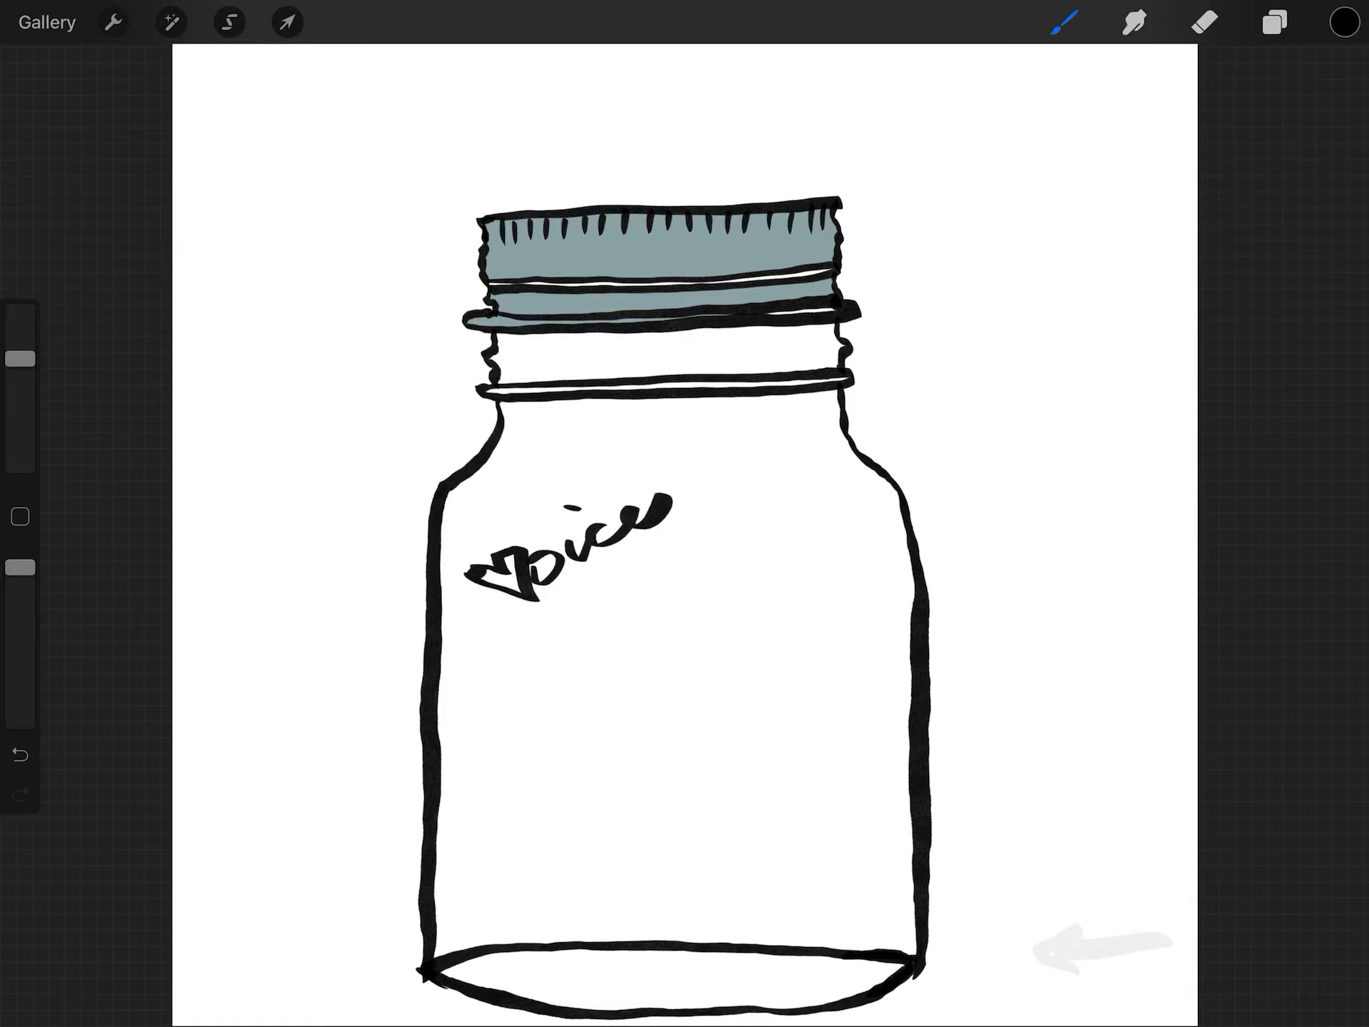
Step: Draw a rayed sun and crossed sticks in the jar's lower left
{"action": "mouse_move", "coordinate": [834, 575]}
{"action": "left_mouse_down"}
{"action": "mouse_move", "coordinate": [884, 619]}
{"action": "mouse_move", "coordinate": [836, 577]}
{"action": "left_mouse_up"}
{"action": "left_click_drag", "start_coordinate": [804, 640], "coordinate": [777, 664]}
{"action": "left_click_drag", "start_coordinate": [831, 655], "coordinate": [824, 683]}
{"action": "mouse_move", "coordinate": [862, 661]}
{"action": "left_mouse_down"}
{"action": "mouse_move", "coordinate": [867, 688]}
{"action": "mouse_move", "coordinate": [901, 652]}
{"action": "left_mouse_up"}
{"action": "mouse_move", "coordinate": [885, 552]}
{"action": "left_mouse_down"}
{"action": "mouse_move", "coordinate": [872, 575]}
{"action": "mouse_move", "coordinate": [849, 556]}
{"action": "left_mouse_up"}
{"action": "mouse_move", "coordinate": [799, 531]}
{"action": "left_mouse_down"}
{"action": "mouse_move", "coordinate": [815, 552]}
{"action": "mouse_move", "coordinate": [802, 604]}
{"action": "left_mouse_up"}
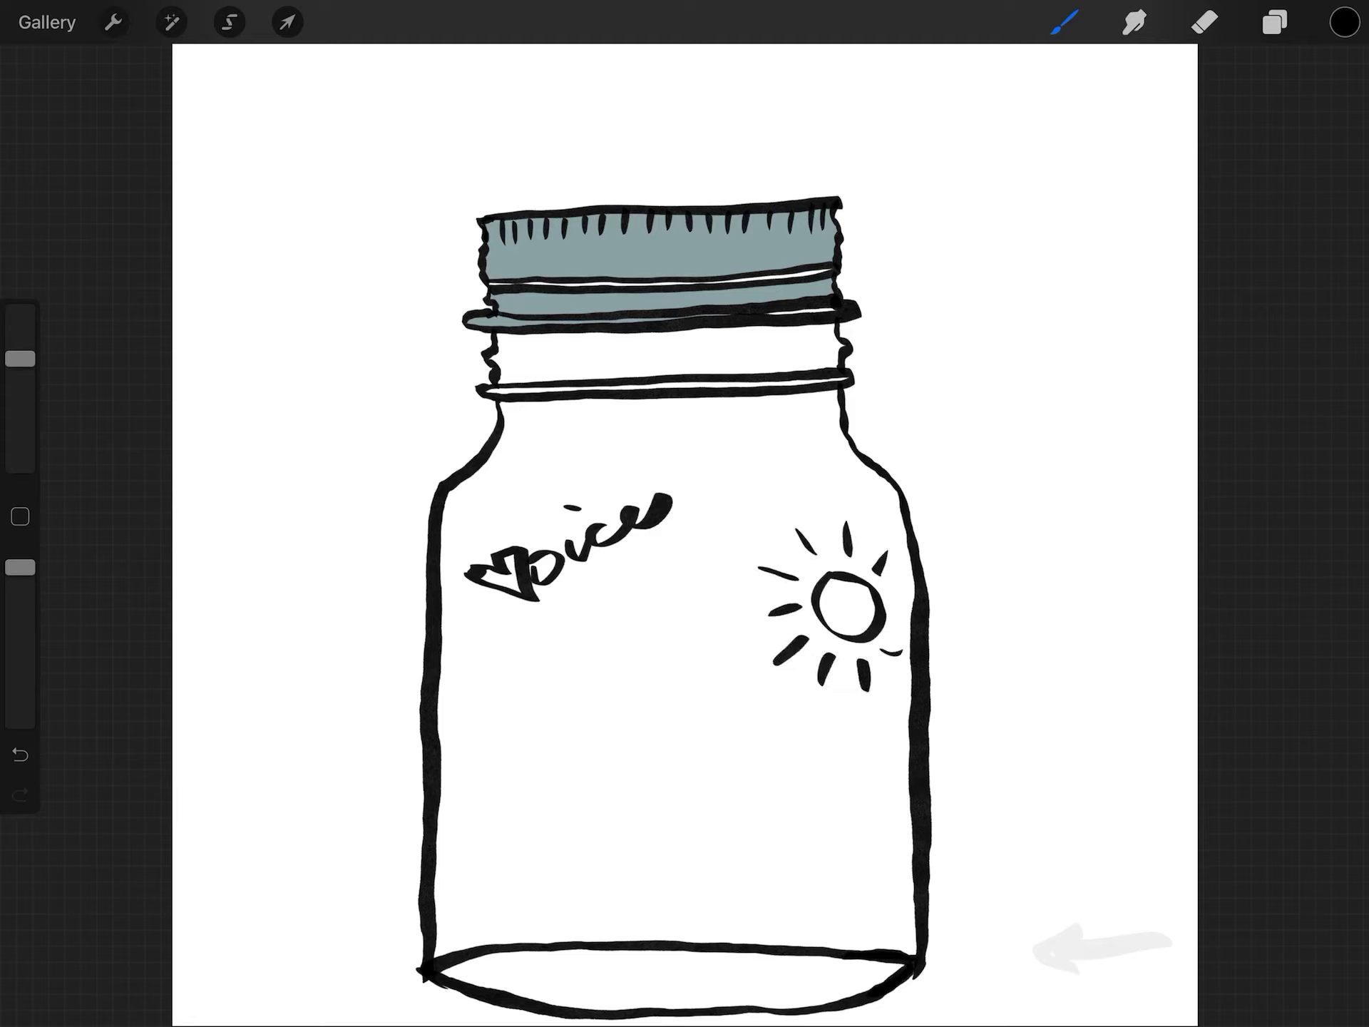
{"action": "mouse_move", "coordinate": [465, 720]}
{"action": "left_mouse_down"}
{"action": "mouse_move", "coordinate": [517, 760]}
{"action": "mouse_move", "coordinate": [466, 715]}
{"action": "mouse_move", "coordinate": [516, 745]}
{"action": "mouse_move", "coordinate": [495, 827]}
{"action": "mouse_move", "coordinate": [512, 808]}
{"action": "mouse_move", "coordinate": [535, 684]}
{"action": "left_mouse_up"}
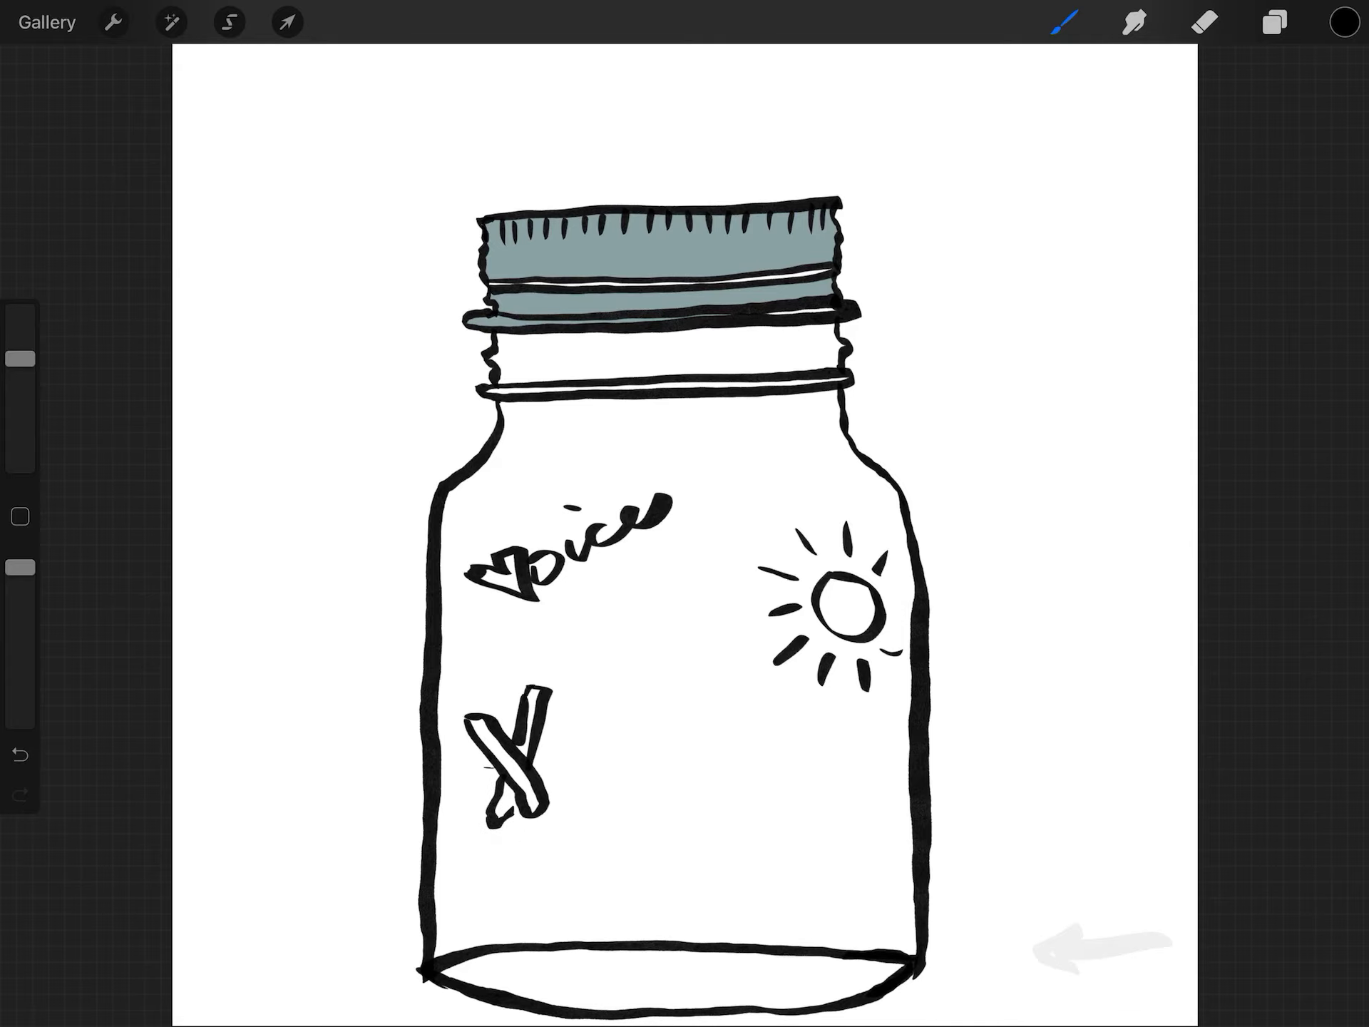
{"action": "mouse_move", "coordinate": [494, 771]}
{"action": "left_mouse_down"}
{"action": "mouse_move", "coordinate": [446, 796]}
{"action": "mouse_move", "coordinate": [584, 747]}
{"action": "mouse_move", "coordinate": [608, 754]}
{"action": "mouse_move", "coordinate": [538, 779]}
{"action": "left_mouse_up"}
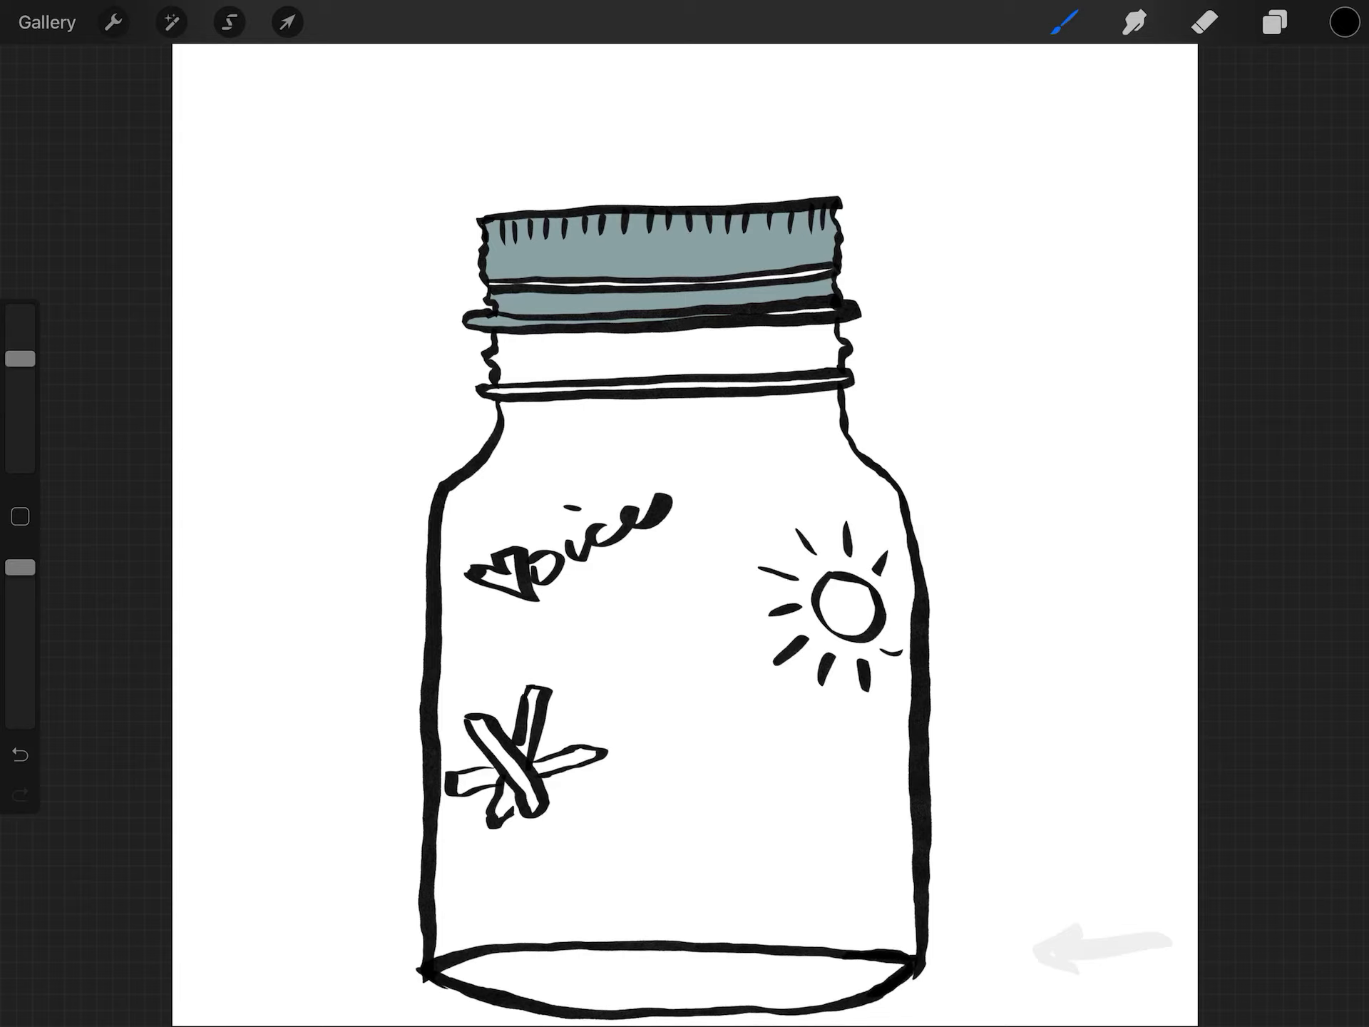
Step: Fill the upper crossed stick with bright green
{"action": "left_click", "coordinate": [1344, 21]}
{"action": "left_click_drag", "start_coordinate": [1054, 387], "coordinate": [1027, 260]}
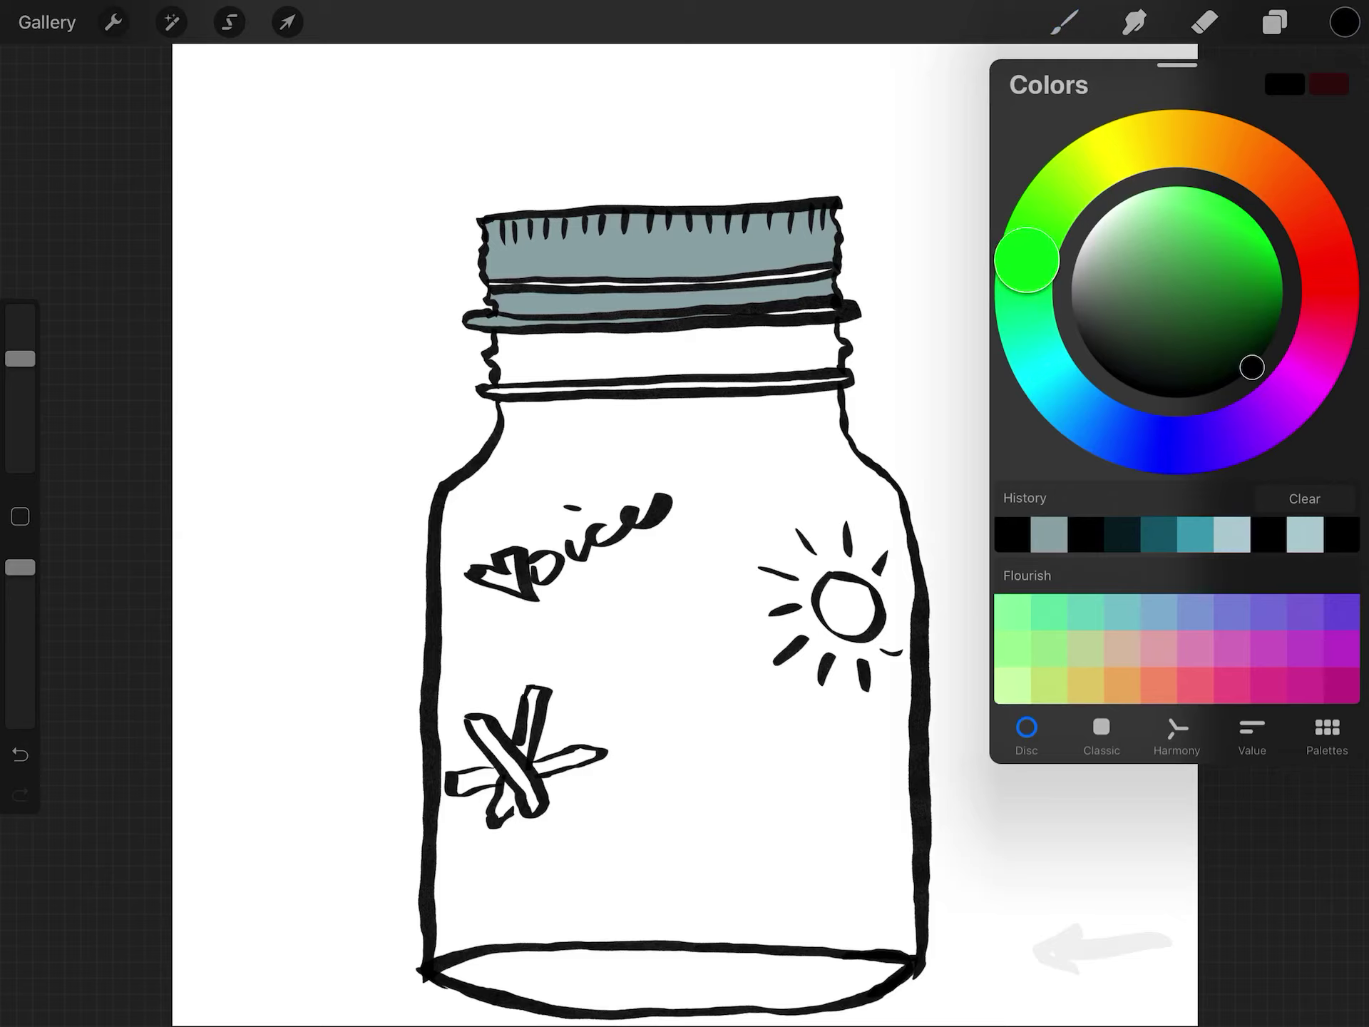
{"action": "left_click", "coordinate": [1219, 240]}
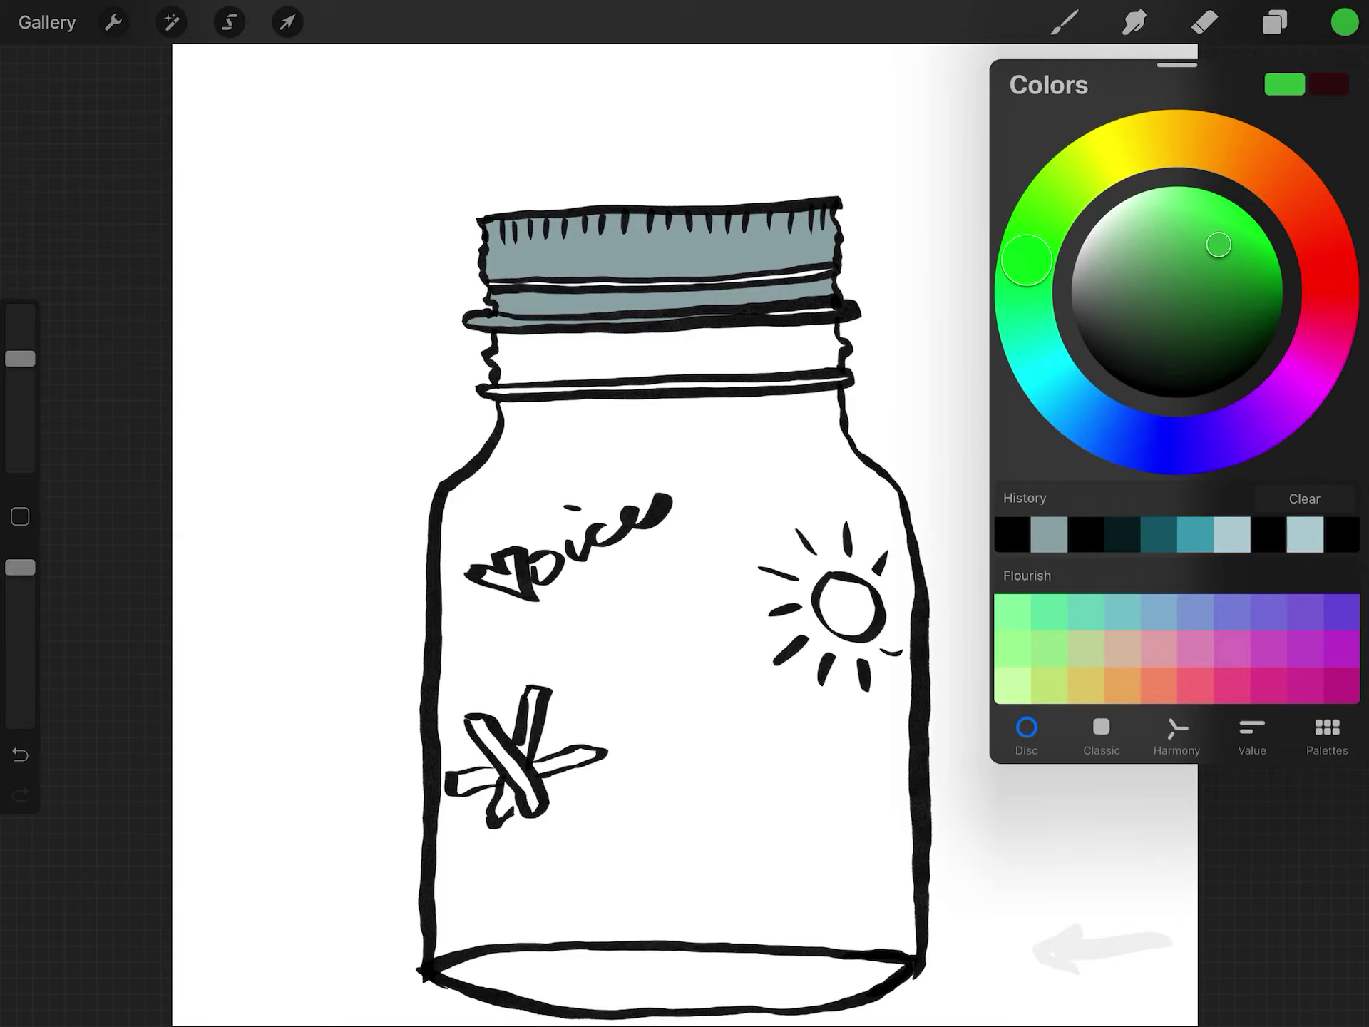
{"action": "left_click_drag", "start_coordinate": [1344, 22], "coordinate": [486, 754]}
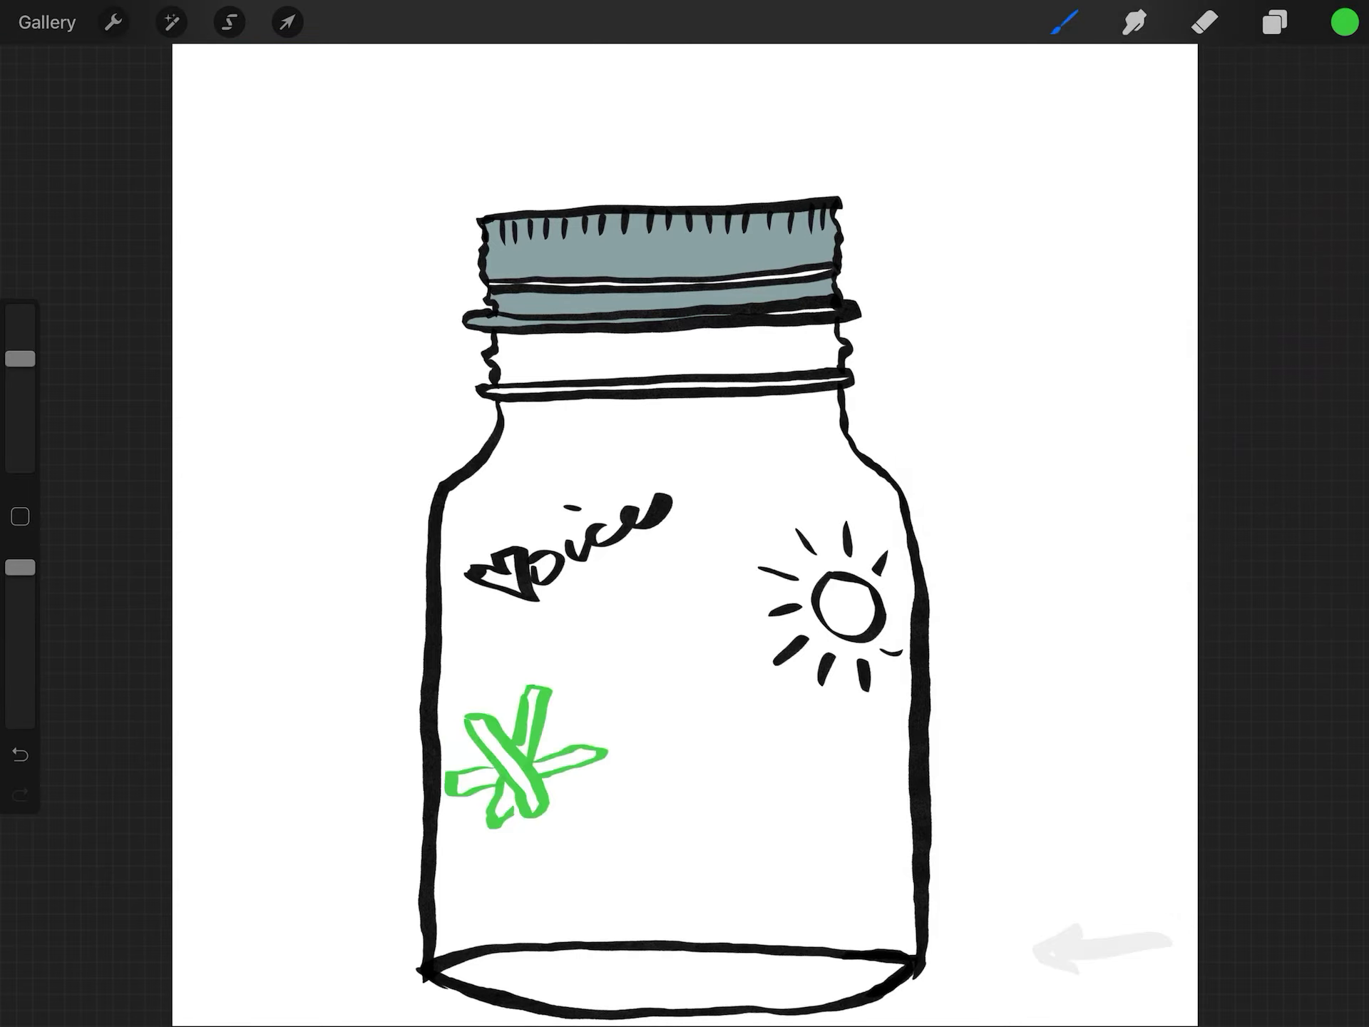
{"action": "key", "text": "ctrl+z"}
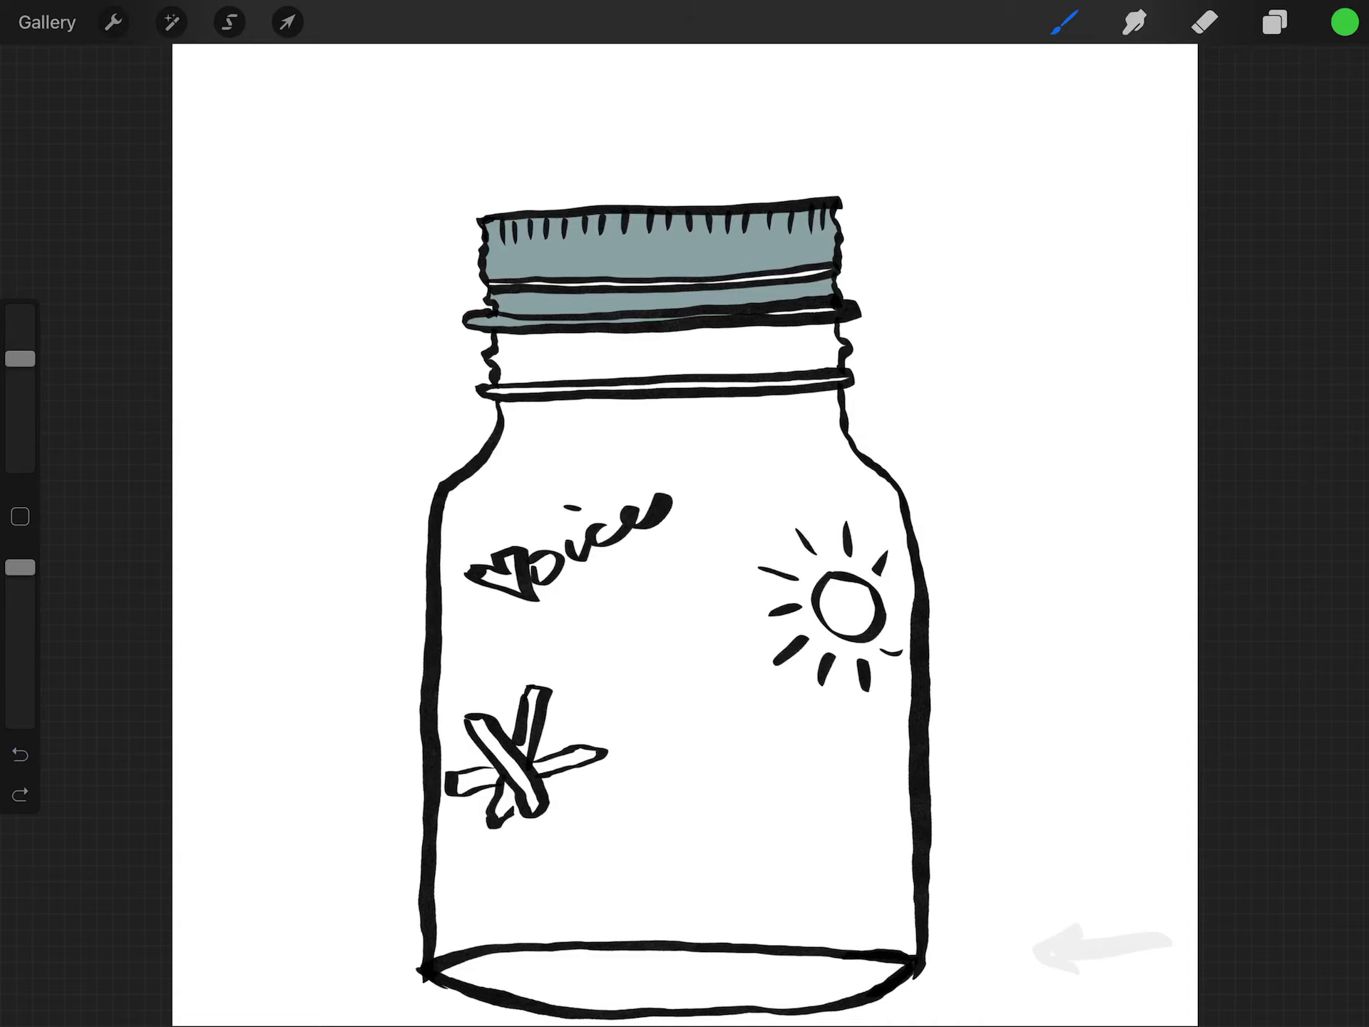
{"action": "mouse_move", "coordinate": [1344, 21]}
{"action": "left_mouse_down"}
{"action": "mouse_move", "coordinate": [1045, 299]}
{"action": "mouse_move", "coordinate": [527, 721]}
{"action": "left_mouse_up"}
Step: Fill the sun's circle with bright yellow
{"action": "left_click", "coordinate": [1344, 23]}
{"action": "left_click", "coordinate": [1129, 144]}
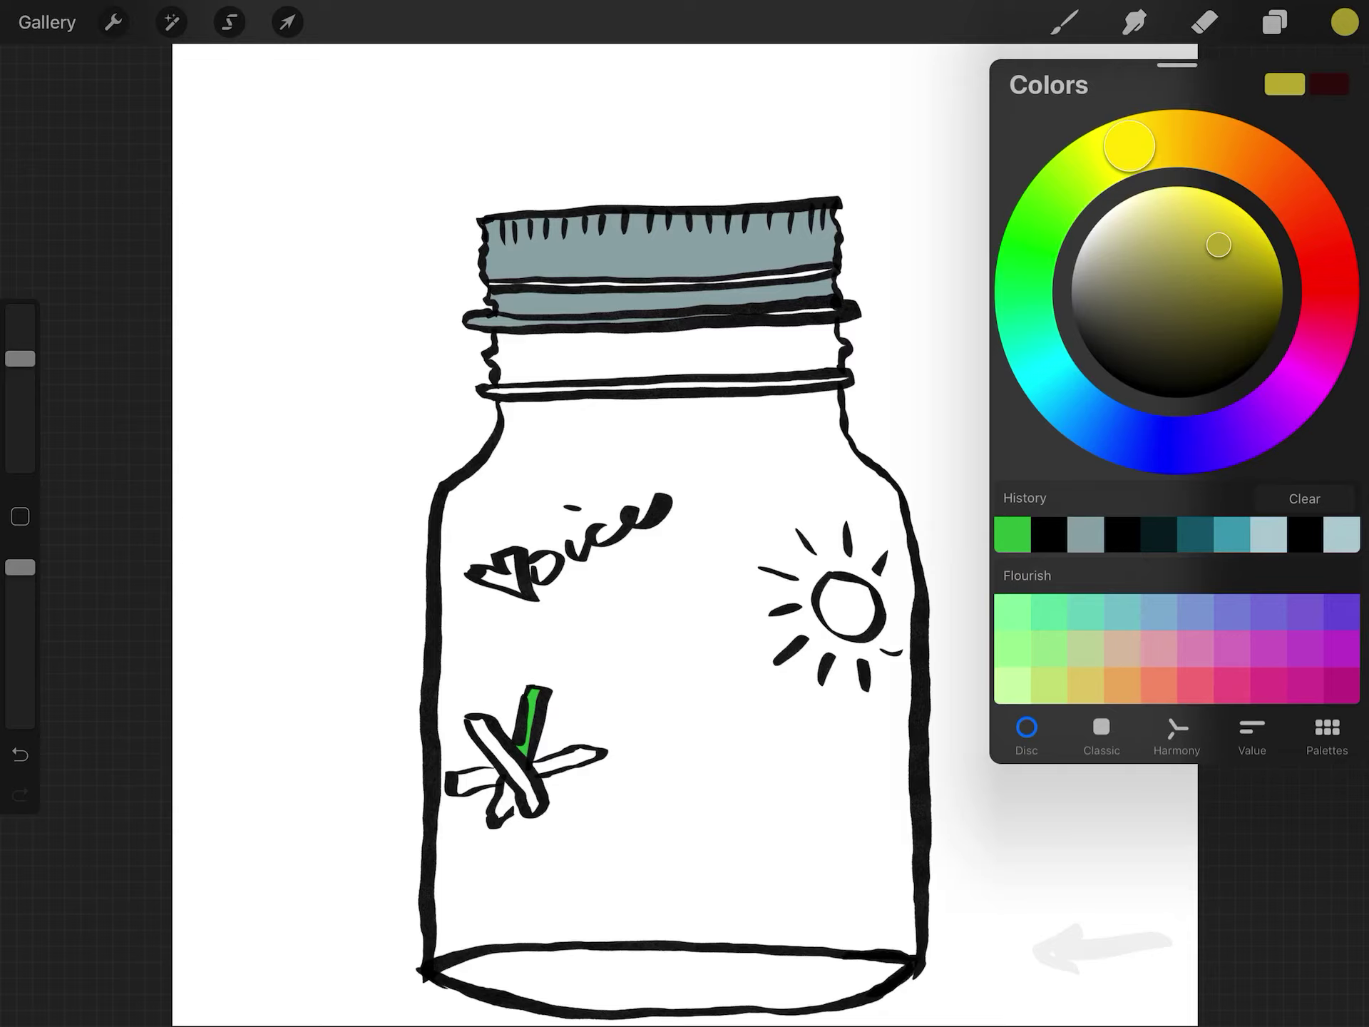
{"action": "left_click_drag", "start_coordinate": [1217, 245], "coordinate": [1211, 213]}
{"action": "left_click_drag", "start_coordinate": [1343, 23], "coordinate": [849, 606]}
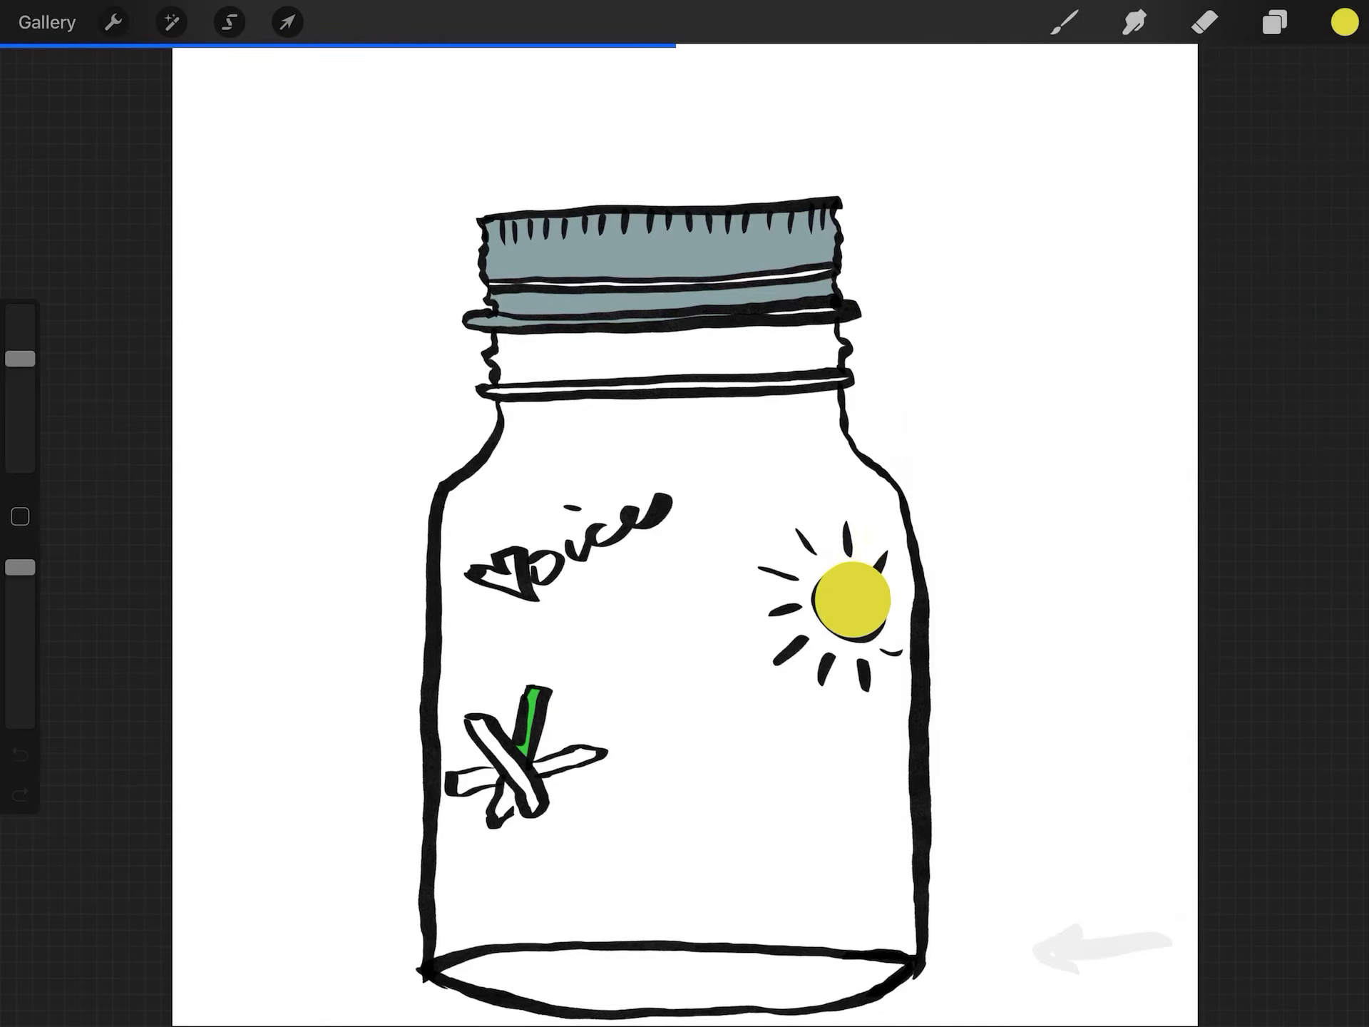